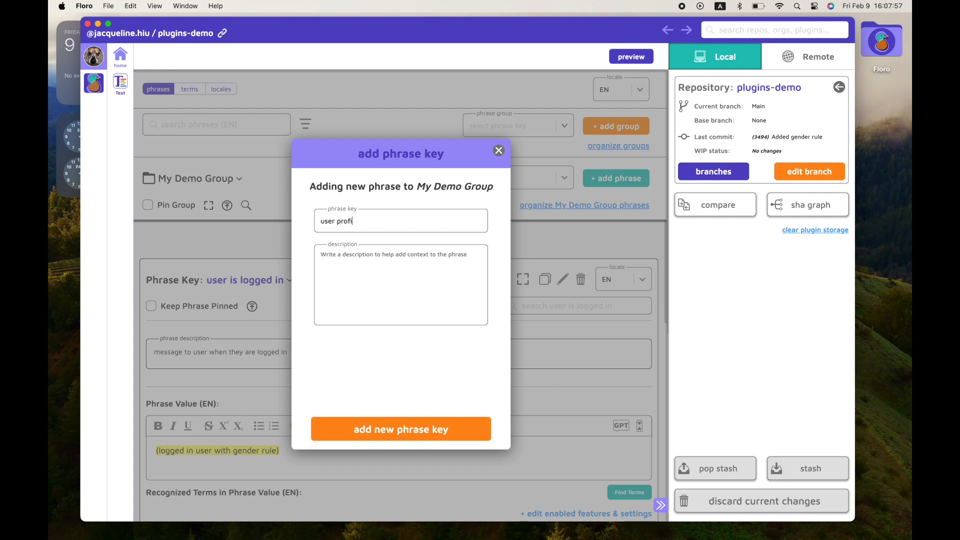
Add a new phrase key "go to user profile link" to My Demo Group with description "phrase for going to users profile".
text(go to)
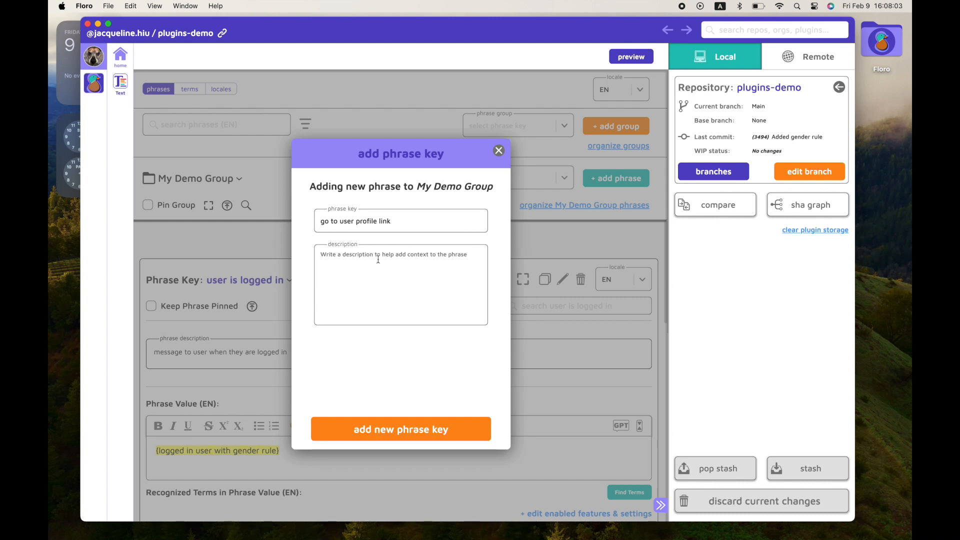
text(phrase for going to users profile)
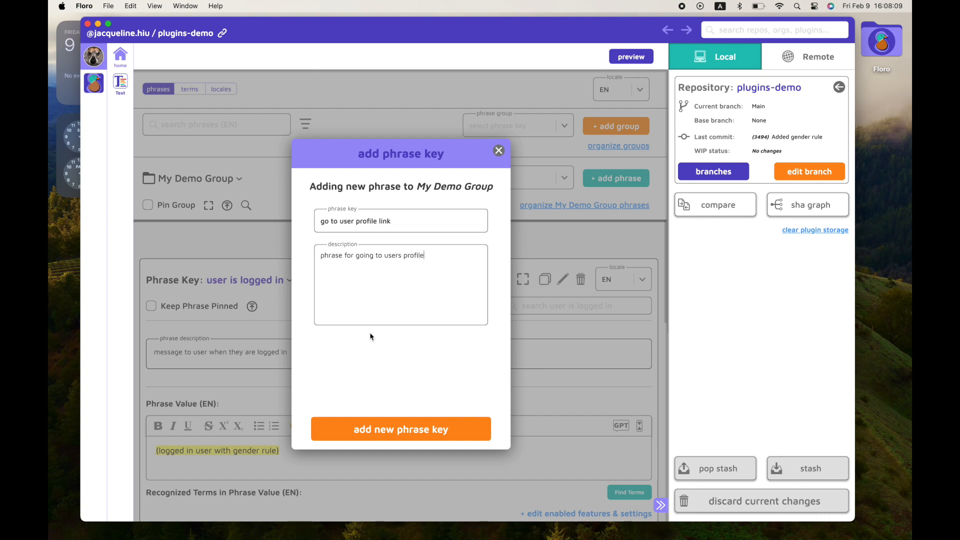
click(400, 428)
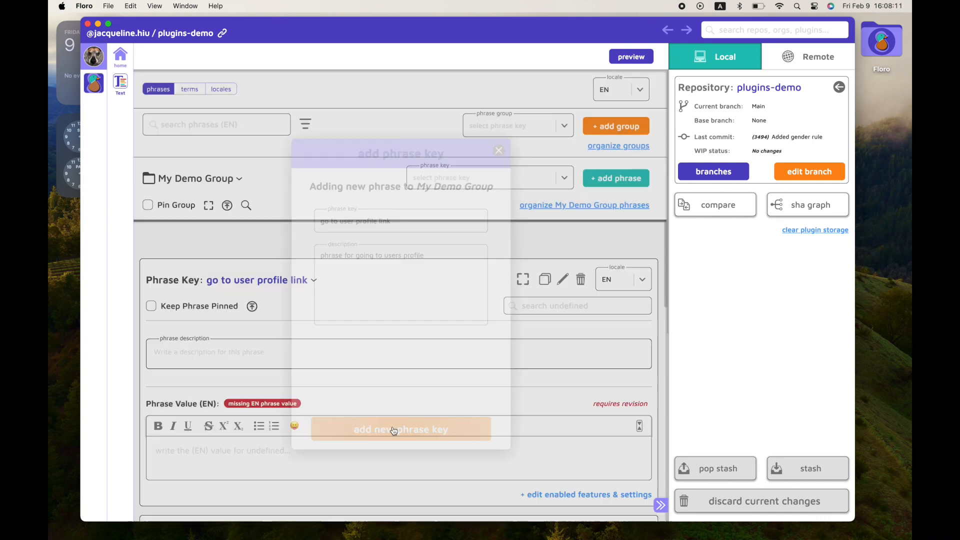
Enable the Link Variables and Phrase Variables features for the new phrase.
scroll(384, 433, down, 2)
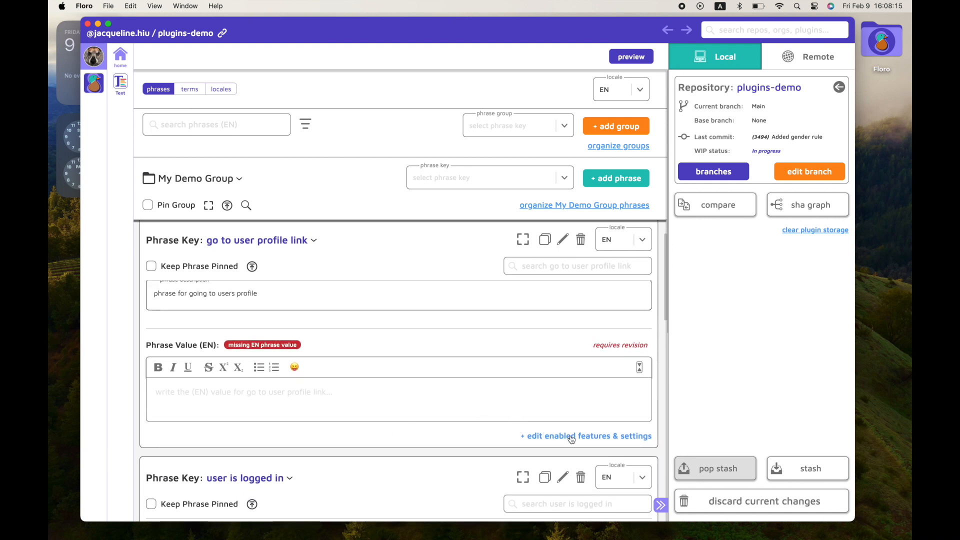
click(523, 240)
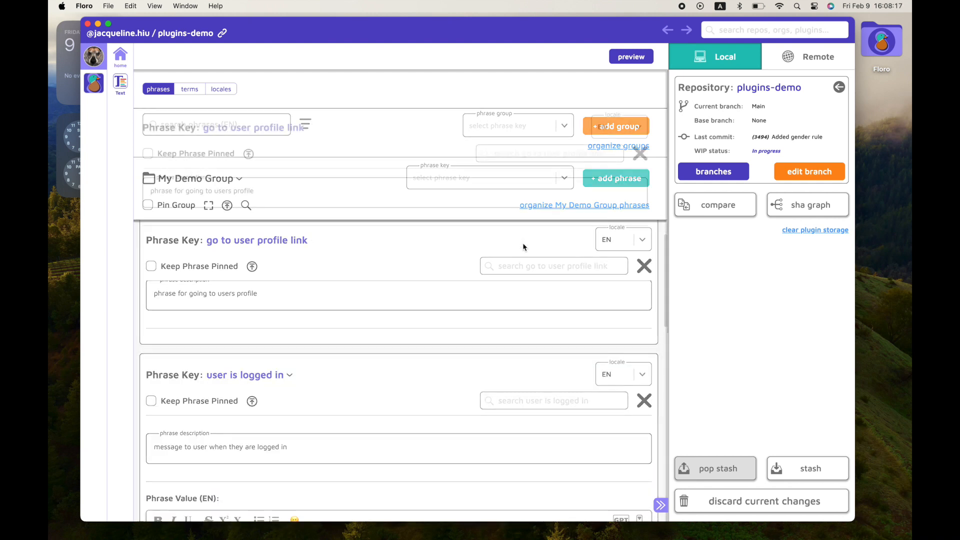
click(578, 334)
scroll(289, 445, down, 1)
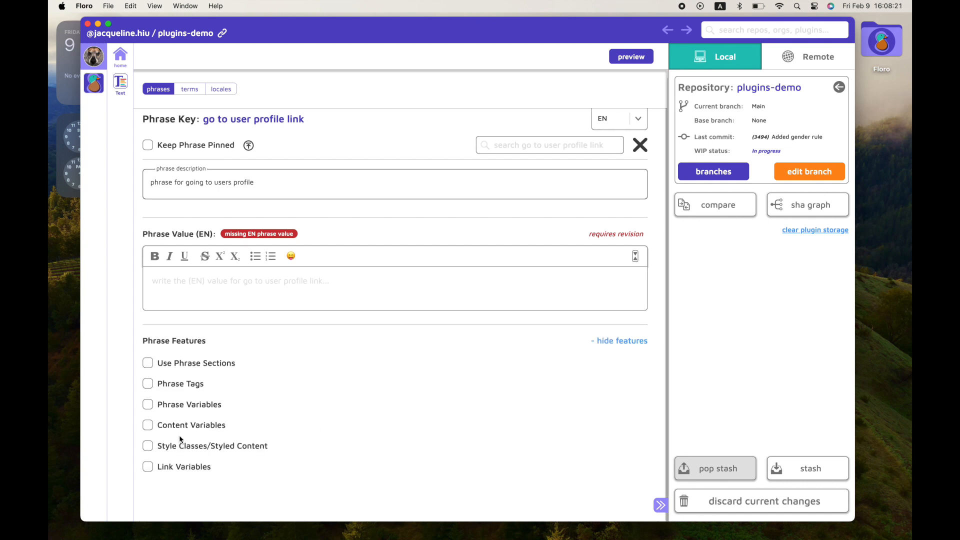
click(147, 467)
scroll(264, 480, down, 1)
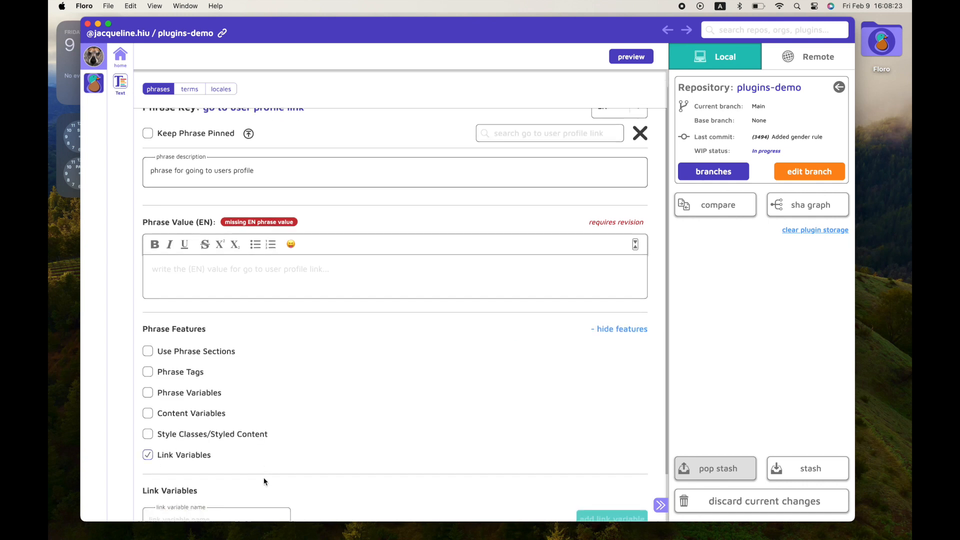
scroll(264, 481, down, 3)
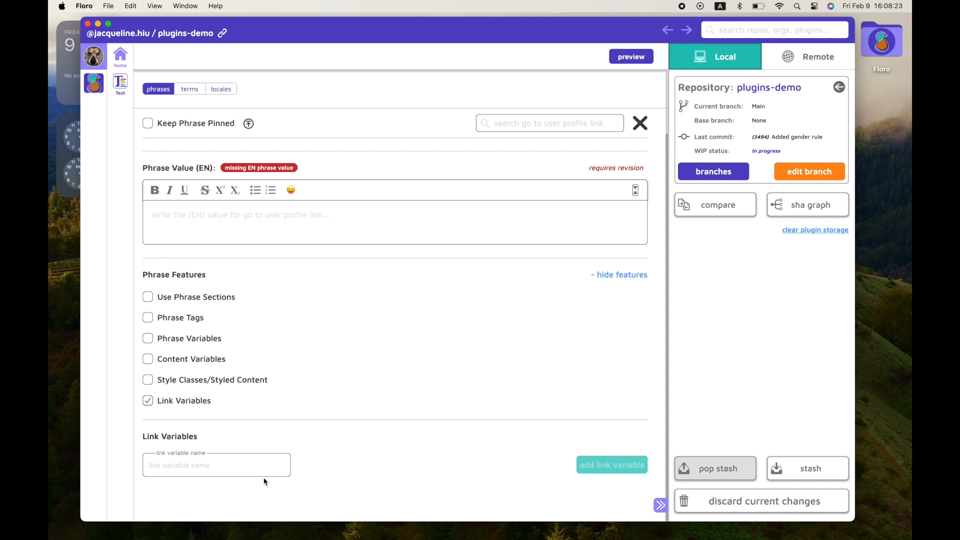
click(148, 342)
Add a String phrase variable named username.
scroll(217, 415, down, 4)
click(319, 413)
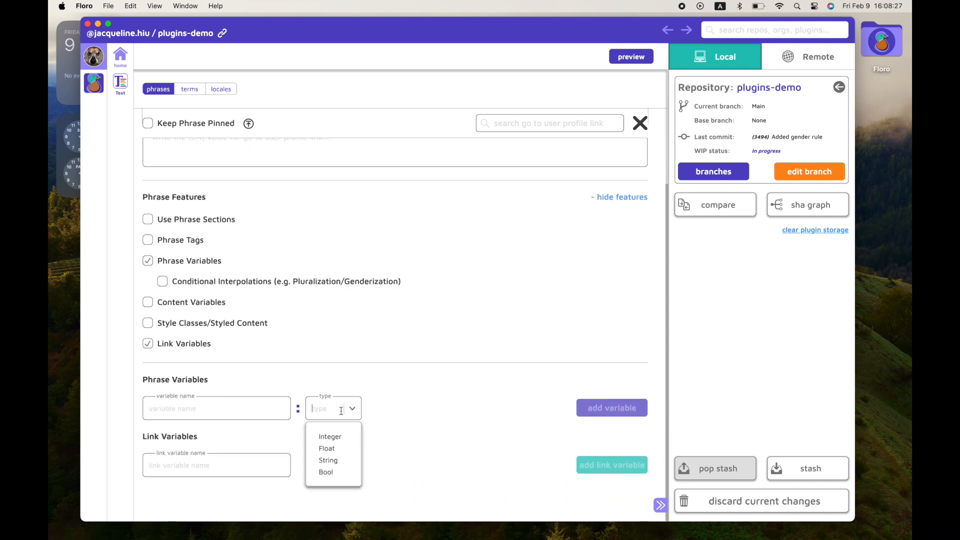
click(340, 466)
click(252, 406)
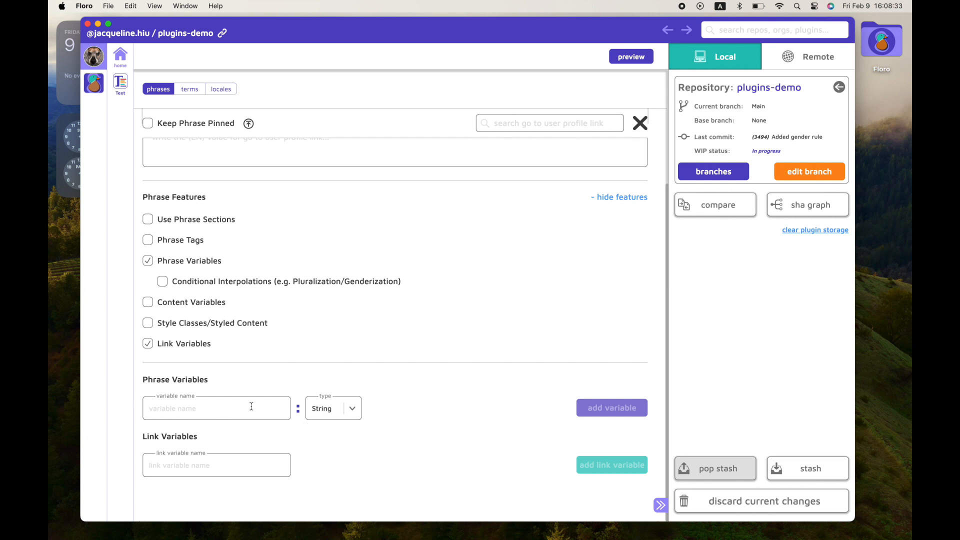
text(username)
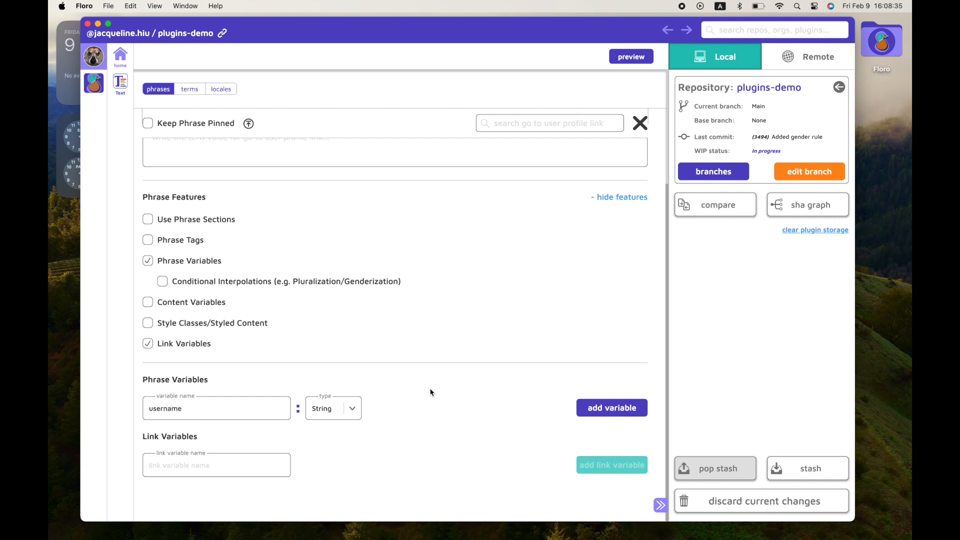
click(590, 406)
Add a second String phrase variable named userId.
scroll(377, 402, down, 3)
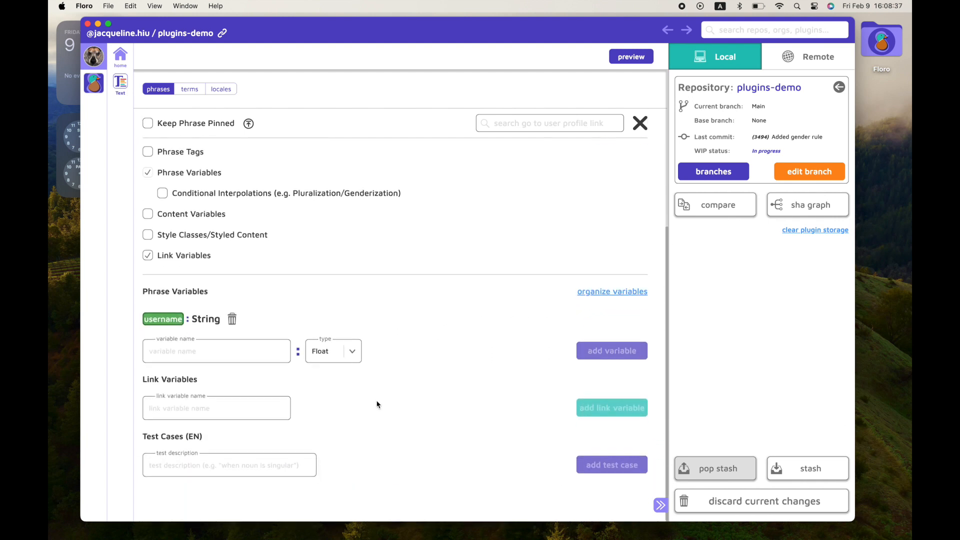
click(344, 359)
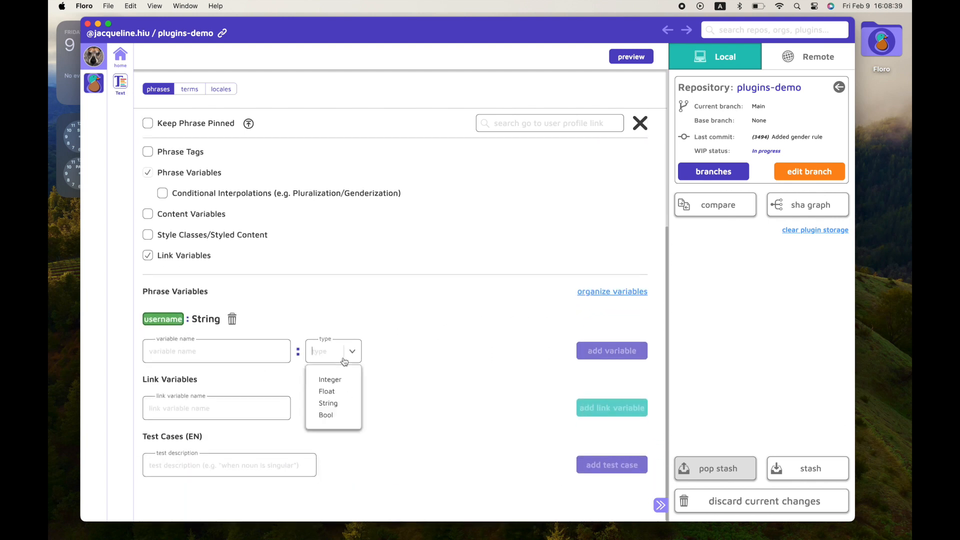
click(337, 402)
click(228, 354)
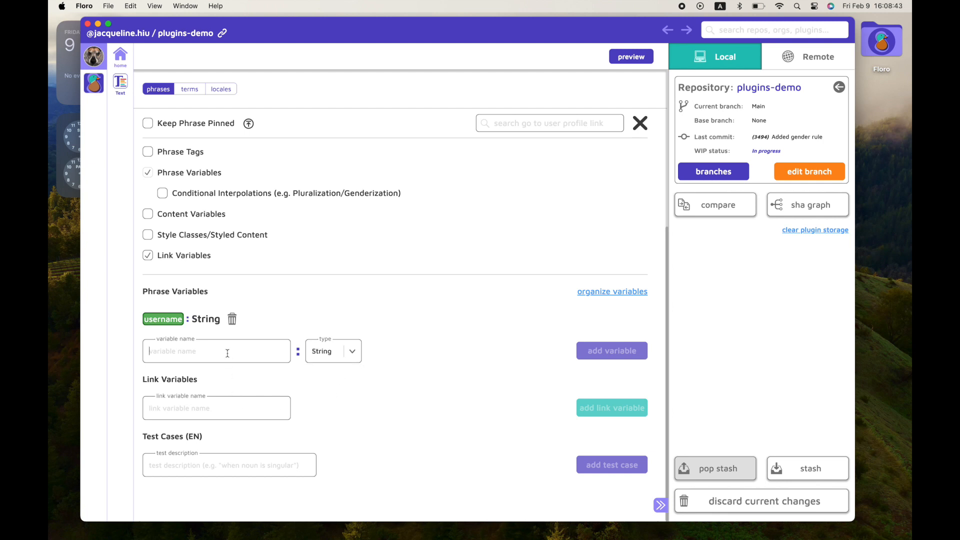
text(userId)
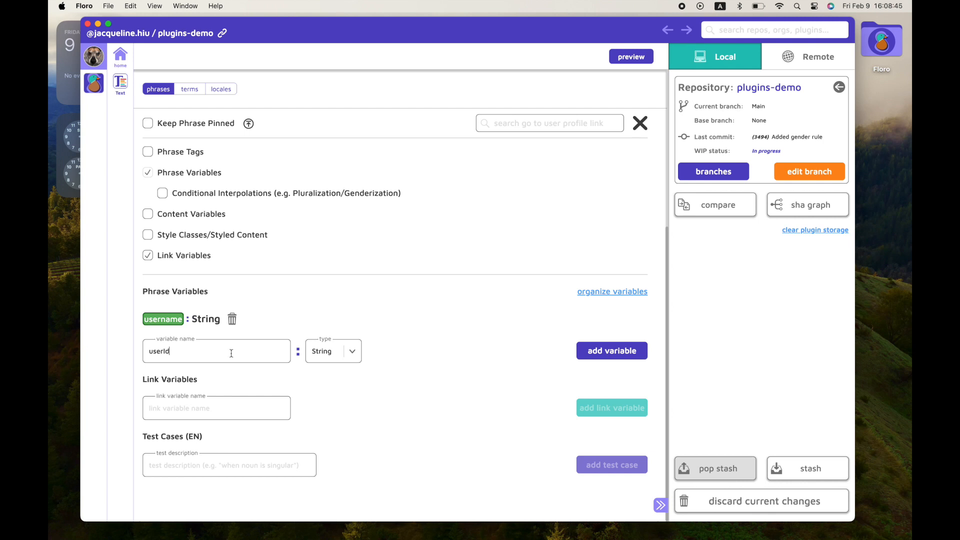
click(614, 352)
Enter the English phrase value "Go to {username}'s profile" and copy its "{username}'s profile" part.
scroll(434, 400, up, 5)
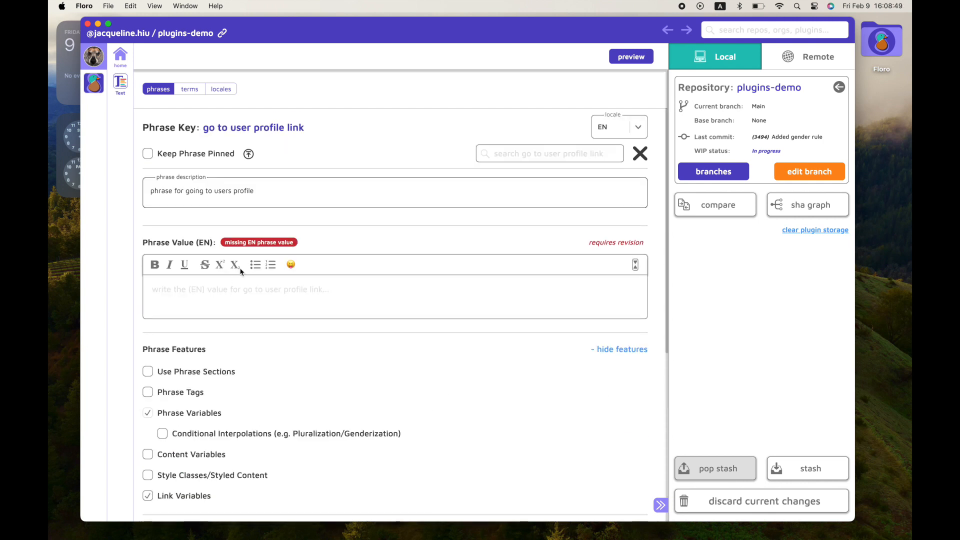
text(Go t)
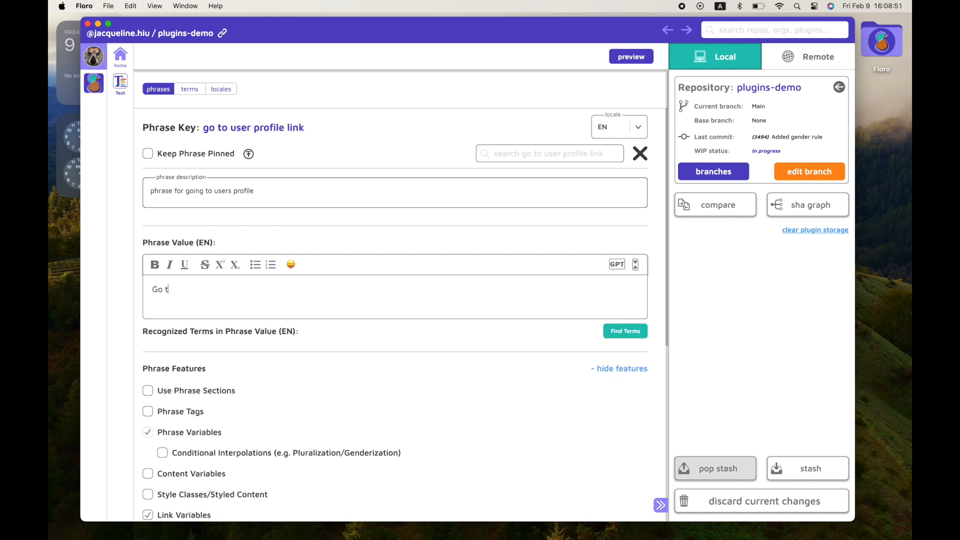
text(o {username}'s)
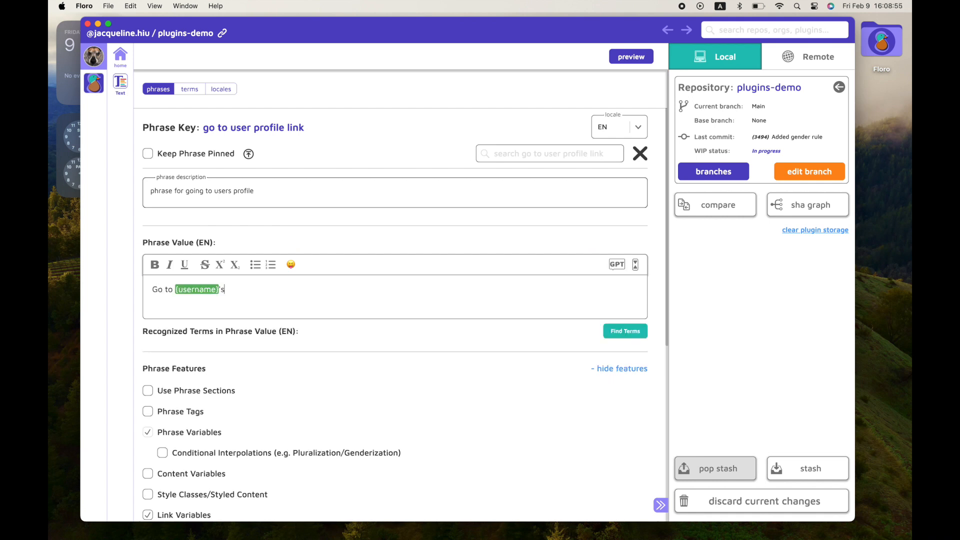
text( profile)
drag(262, 291, 176, 290)
key(super+c)
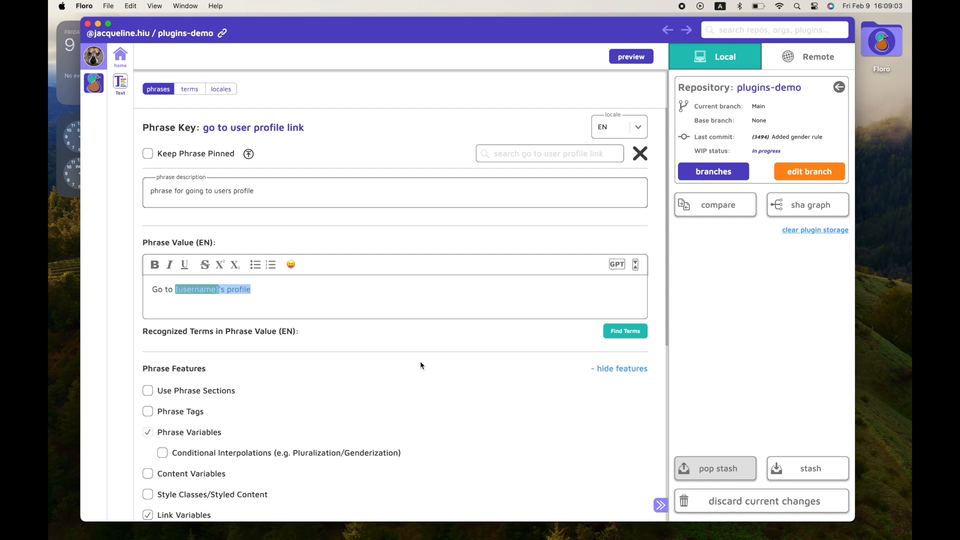
Add a link variable named "users profile link".
scroll(420, 365, down, 6)
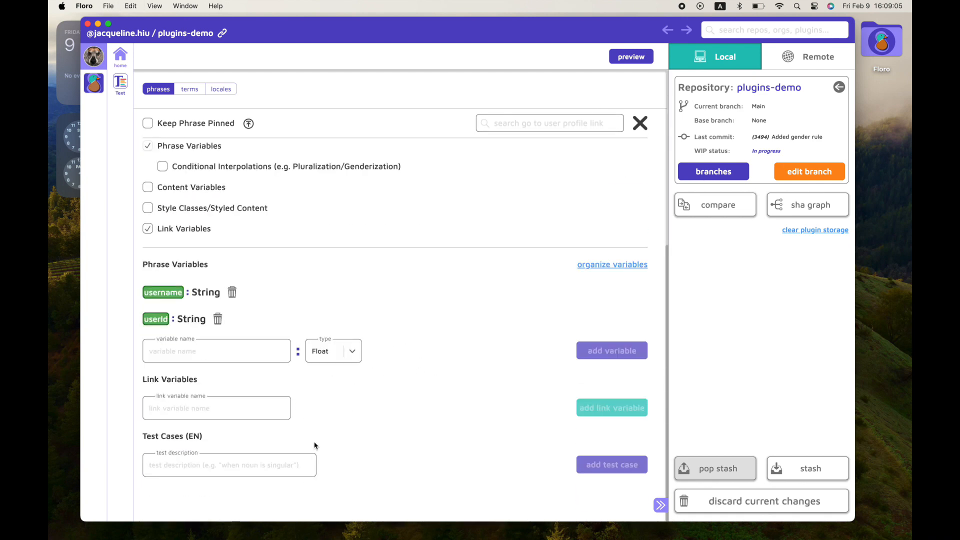
click(228, 418)
text(users profile link)
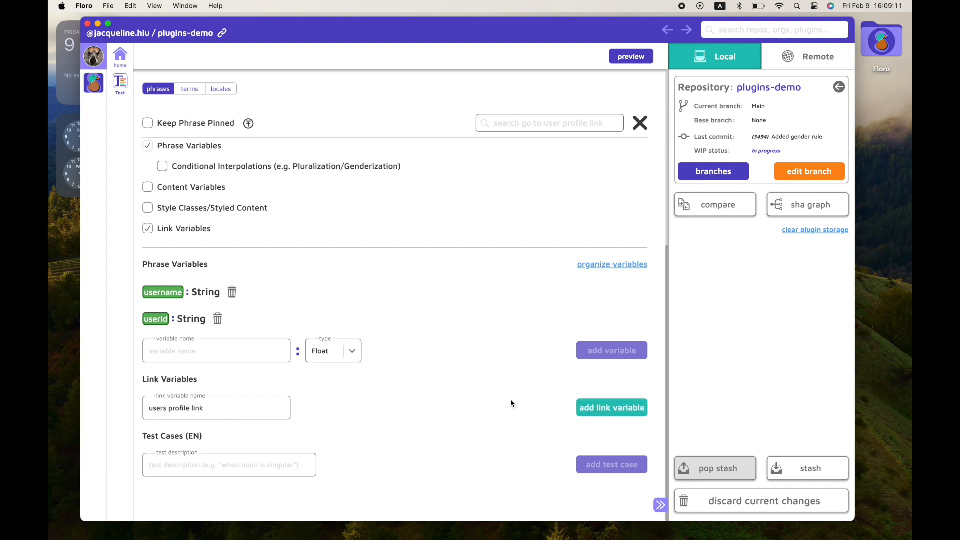
click(613, 407)
Paste "{username}'s profile" as the link's English display value.
scroll(473, 402, down, 4)
scroll(473, 398, down, 4)
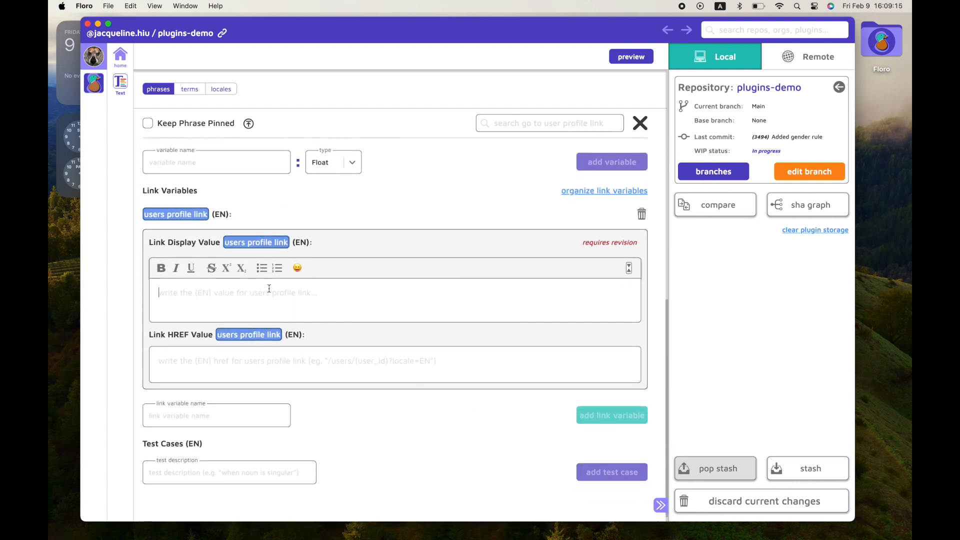
click(293, 305)
key(super+v)
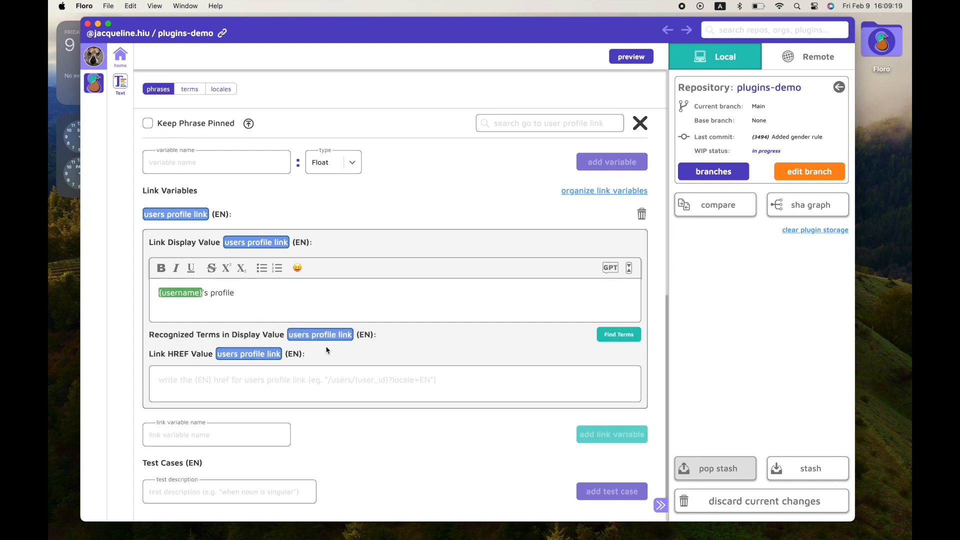
Set the link's English HREF value to /user/{userId}/profile.
click(233, 380)
text(/user)
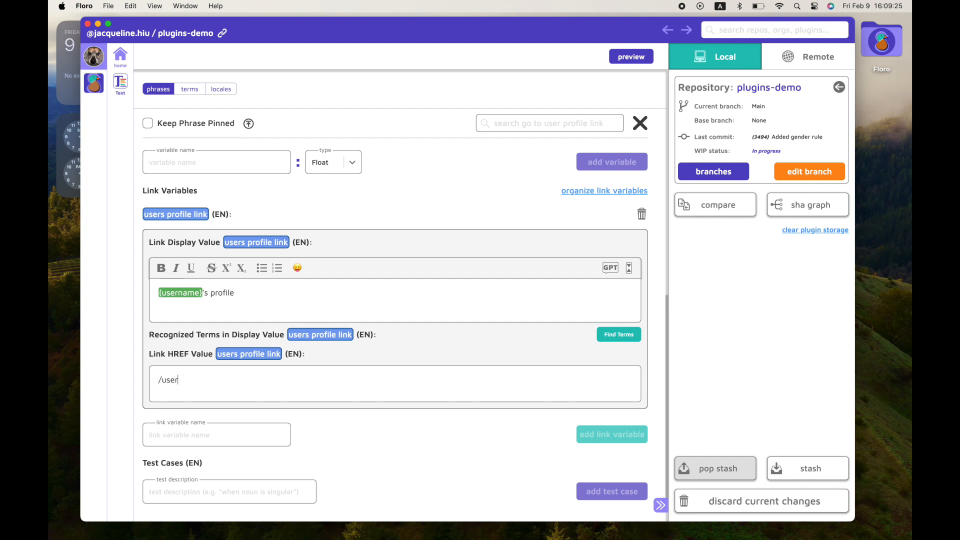
text(/{userId}/profile)
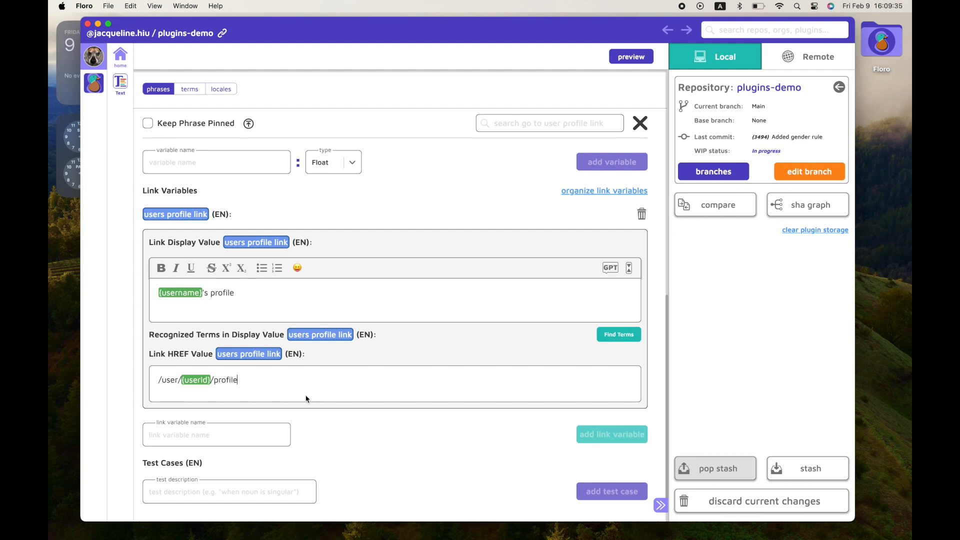
Collapse the phrase features list and review the variables and link settings.
scroll(289, 423, up, 7)
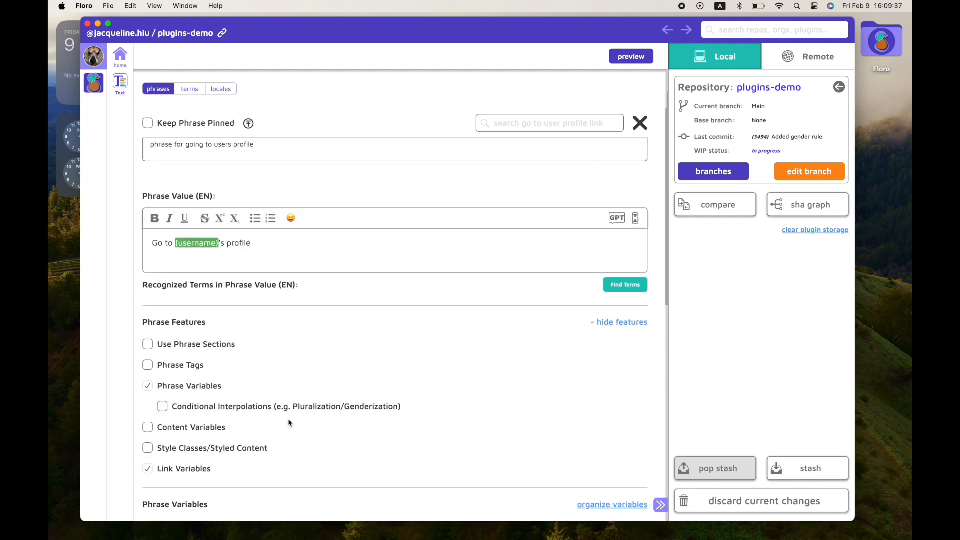
scroll(288, 423, down, 10)
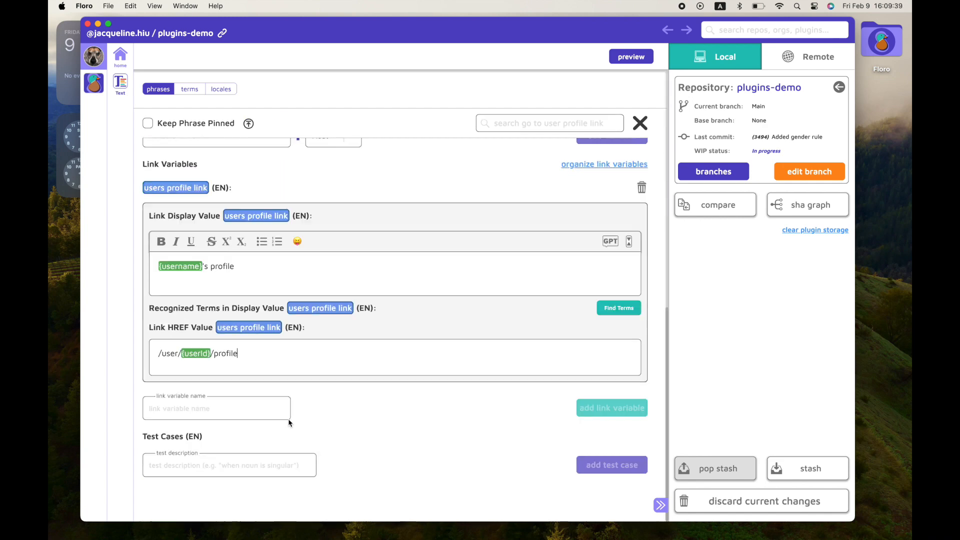
scroll(295, 424, up, 9)
click(625, 344)
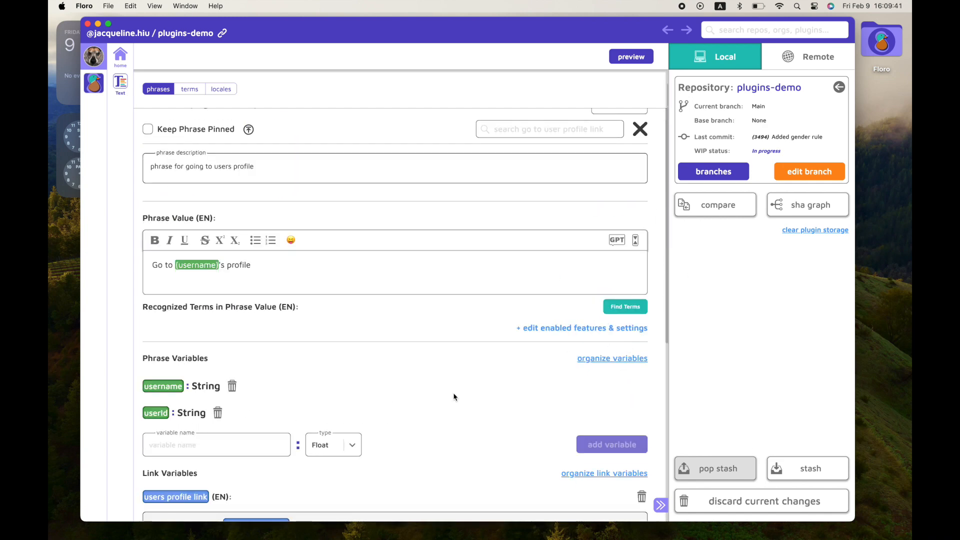
scroll(454, 396, down, 6)
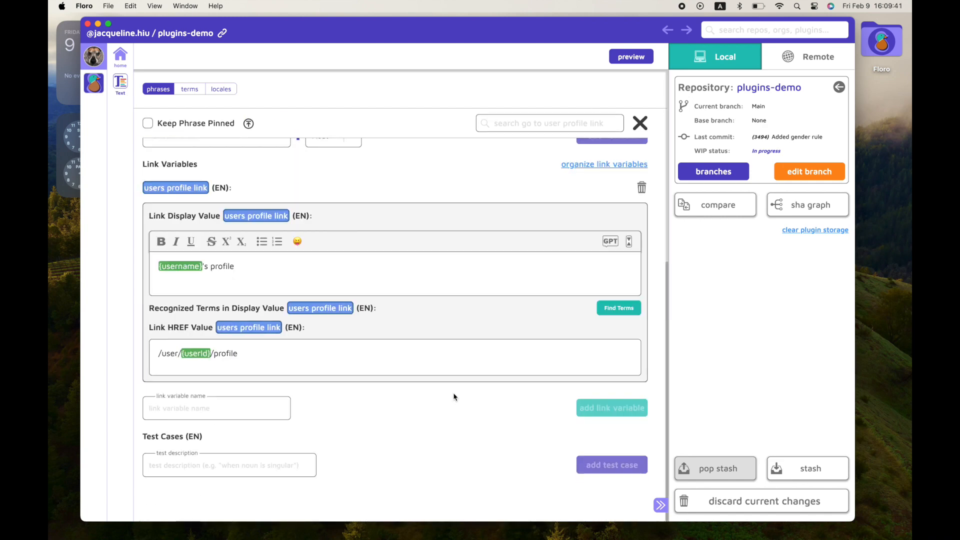
Add a test case described as "when user is jamie".
click(232, 470)
text(when user)
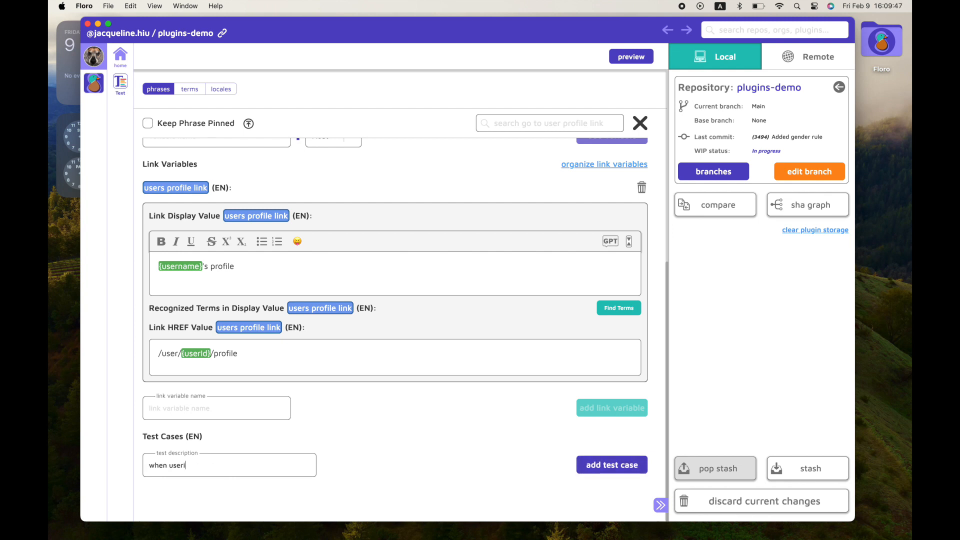
text( is jamie)
click(612, 465)
Set the test case mock inputs: username to Jamie and userId to 123.
scroll(414, 445, down, 5)
click(300, 319)
text(Jamie)
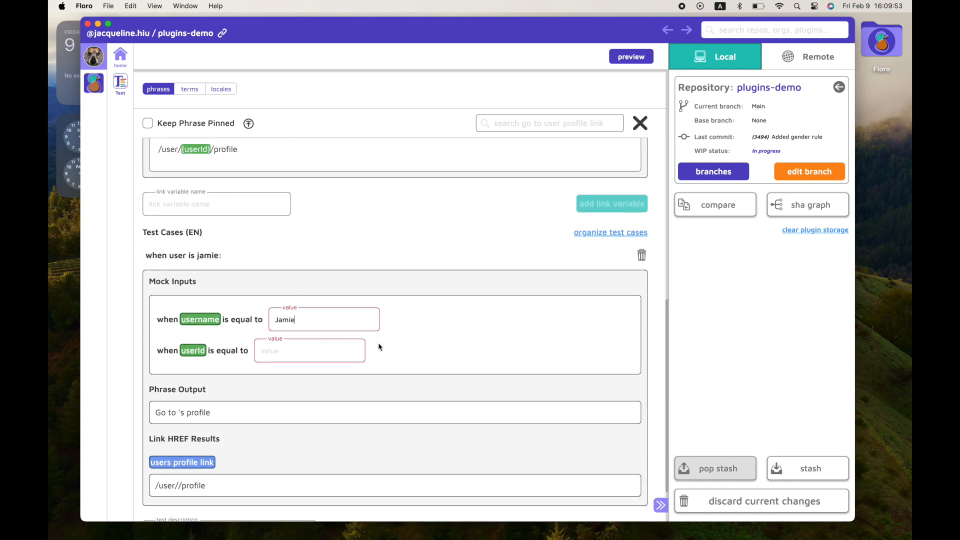
click(307, 353)
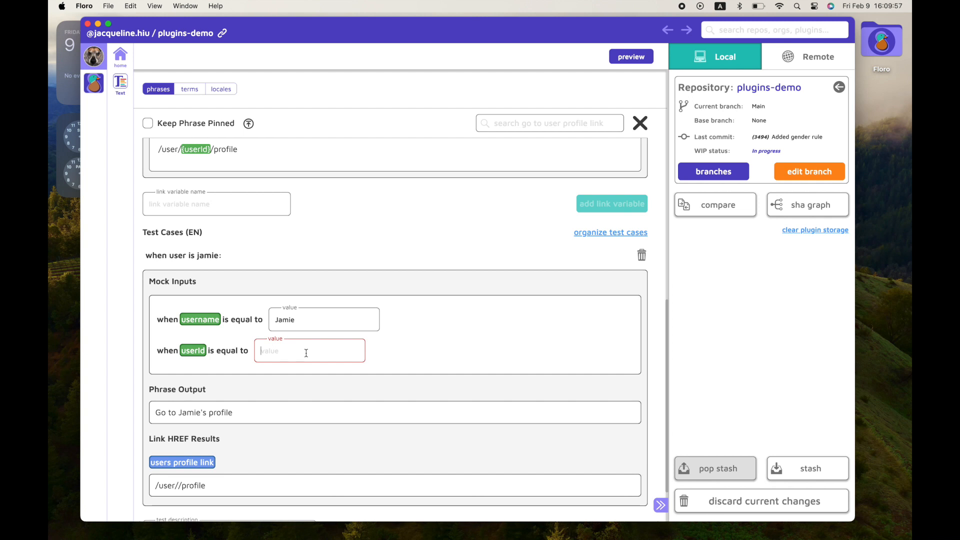
text(123)
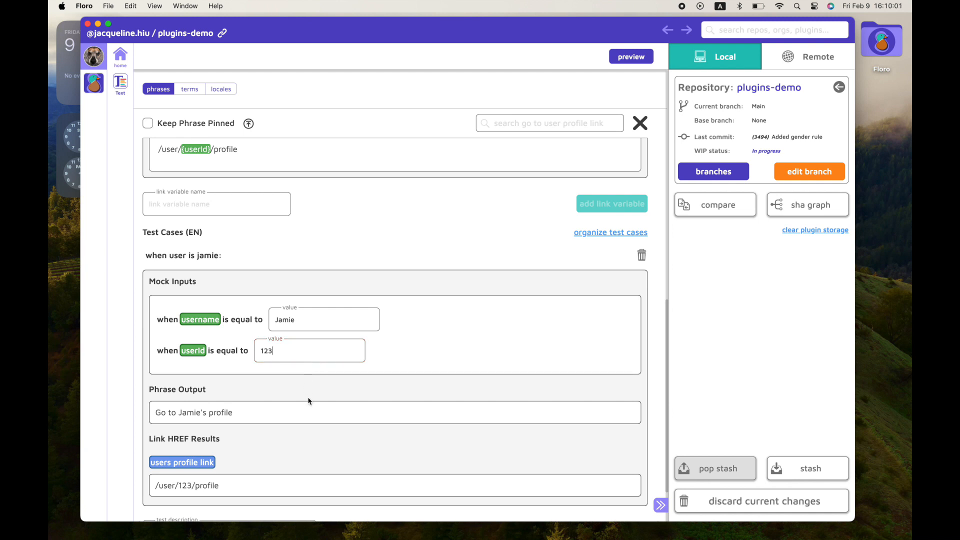
scroll(308, 406, up, 10)
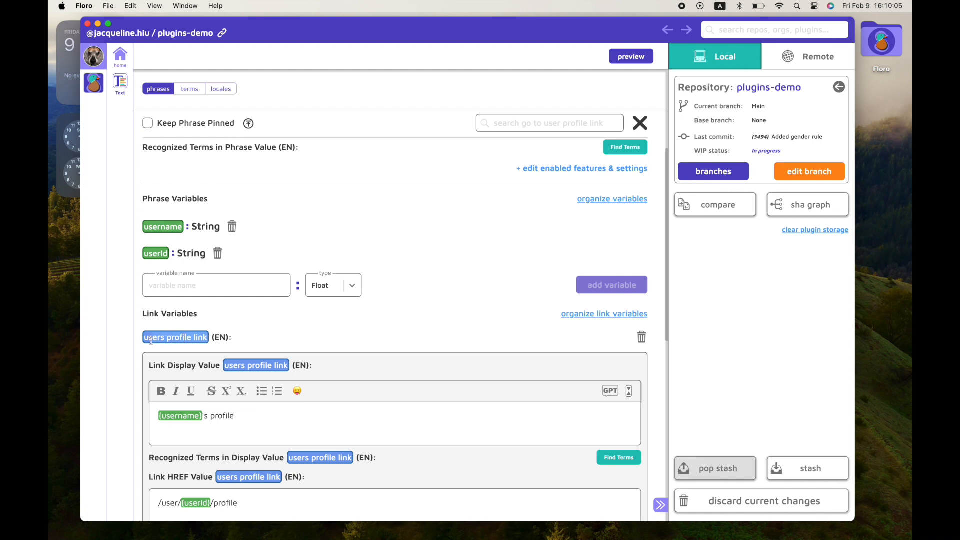
scroll(332, 268, up, 5)
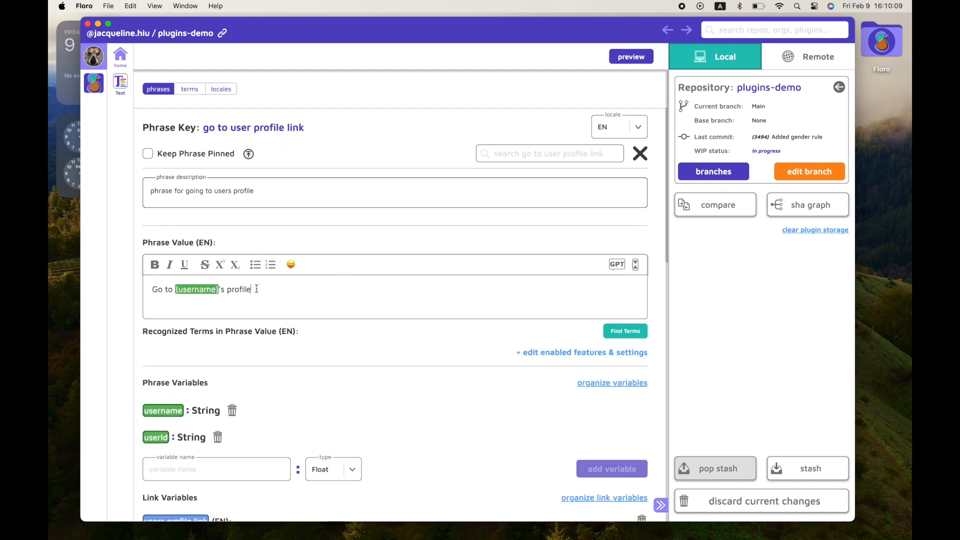
Replace "{username}'s profile" in the English phrase value with the {users profile link} link variable.
drag(260, 289, 175, 289)
key(BackSpace)
text({users profile link})
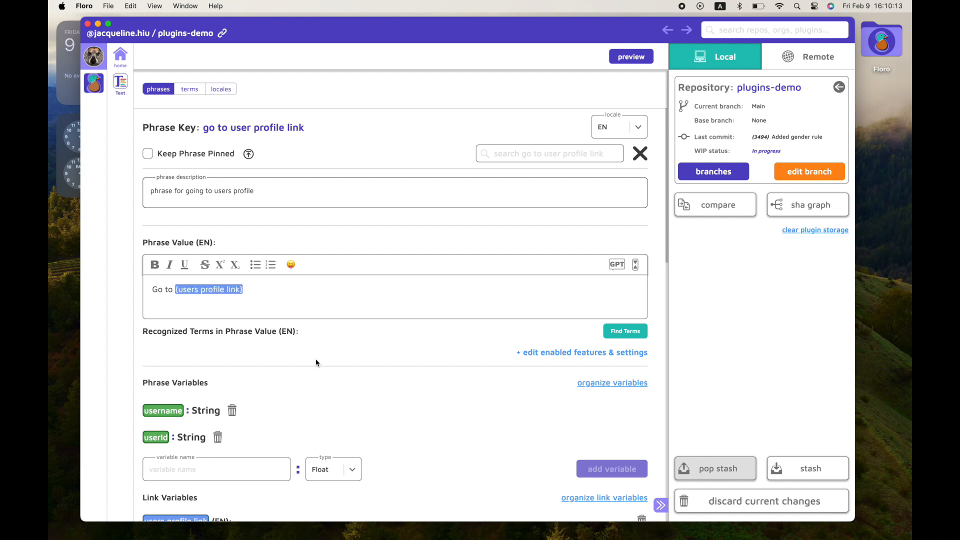
Review the test case's phrase output and link HREF result.
scroll(316, 362, down, 5)
scroll(316, 362, down, 8)
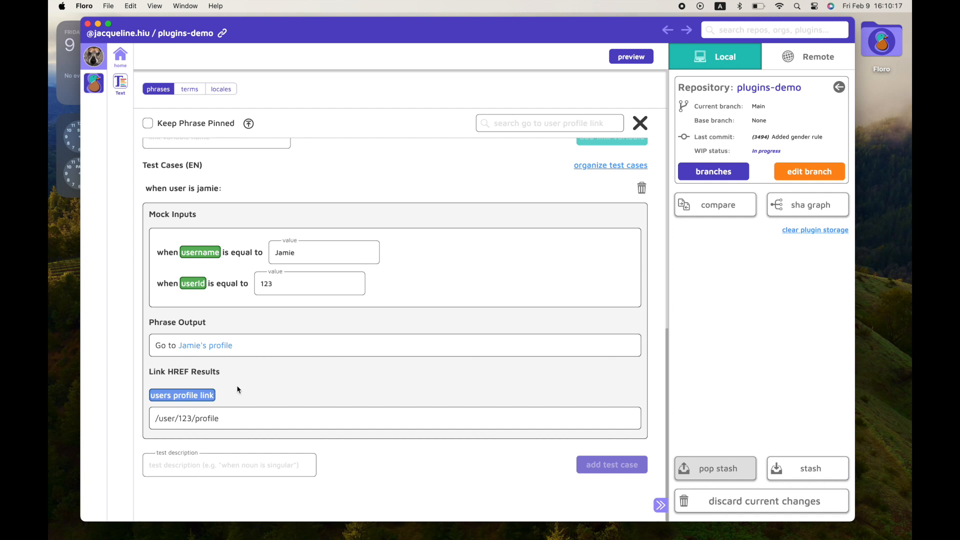
drag(232, 418, 153, 422)
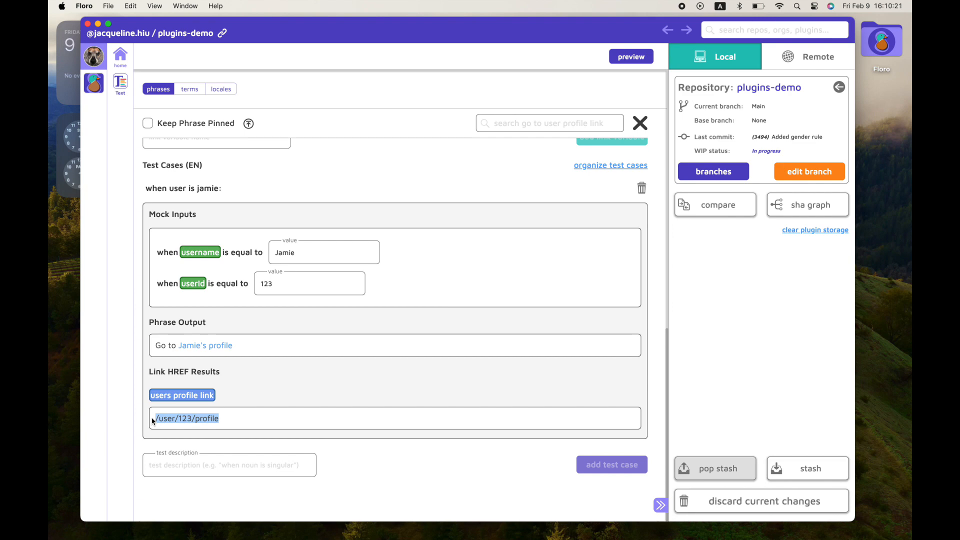
drag(259, 349, 154, 347)
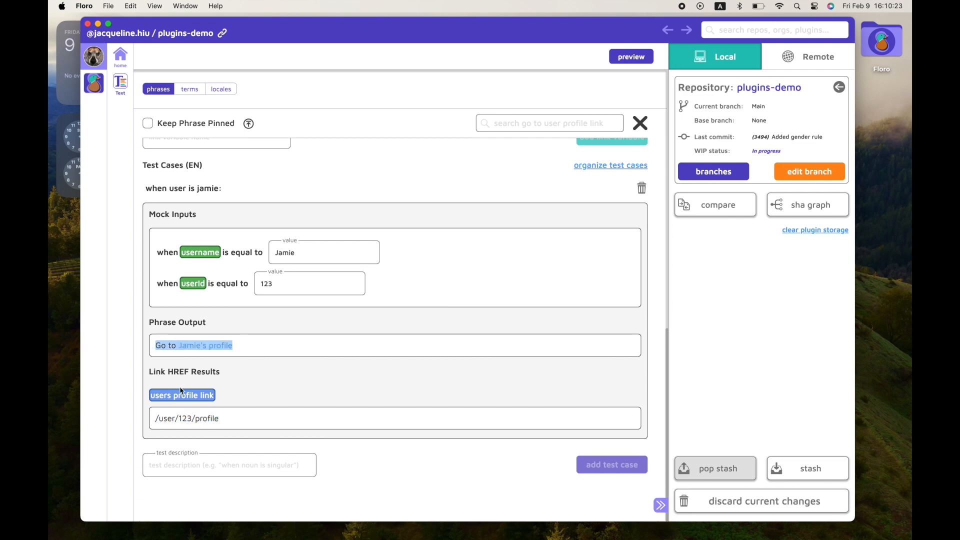
click(394, 328)
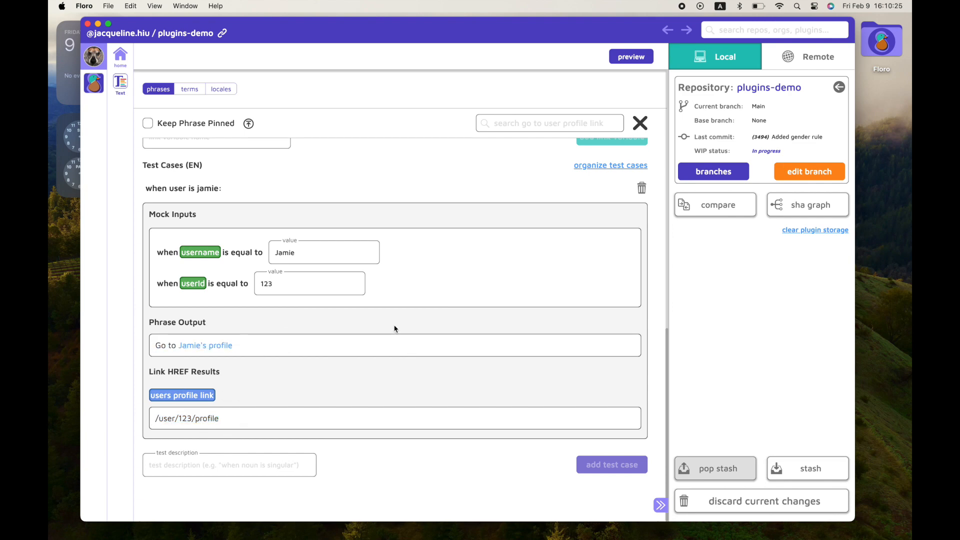
Switch to the ZH locale and machine-translate the phrase value, applying the translation.
scroll(394, 327, up, 10)
click(623, 133)
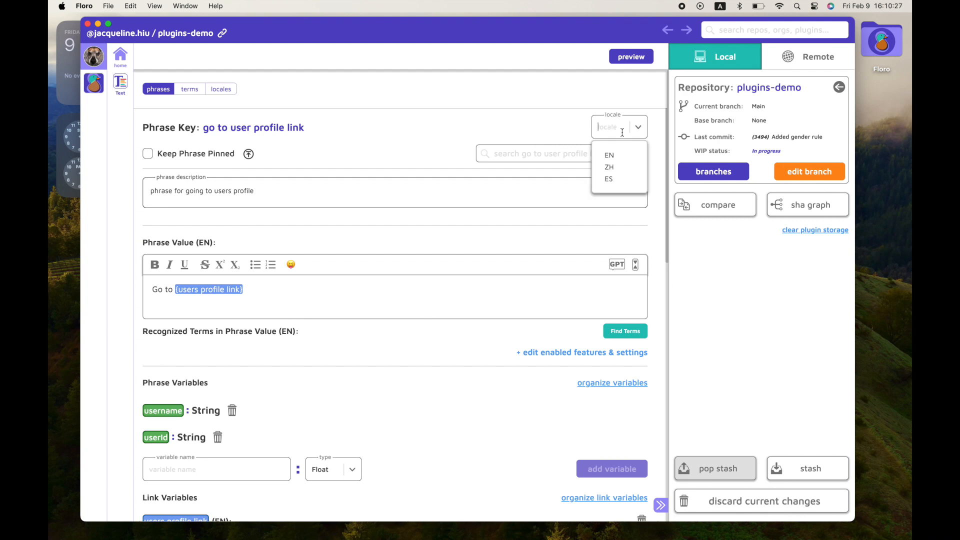
click(617, 171)
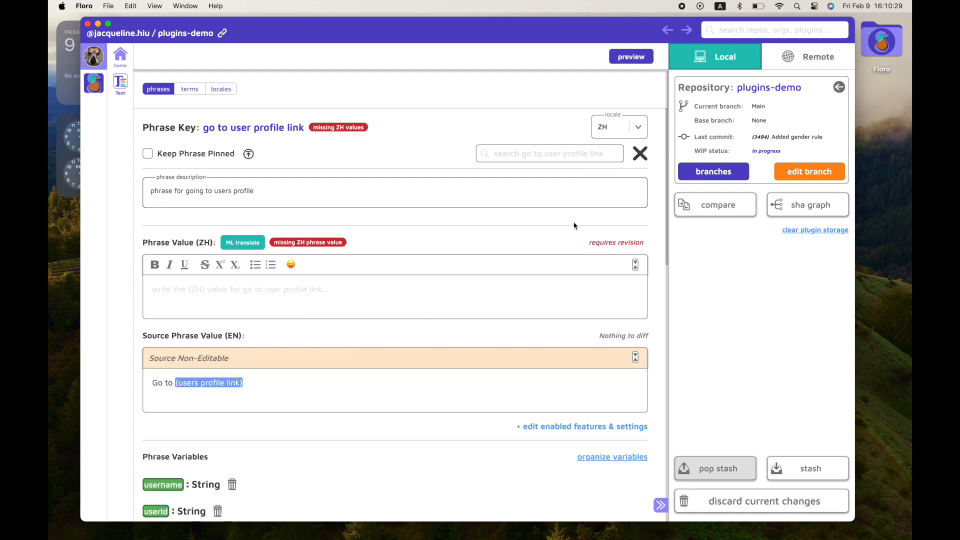
click(242, 243)
click(369, 431)
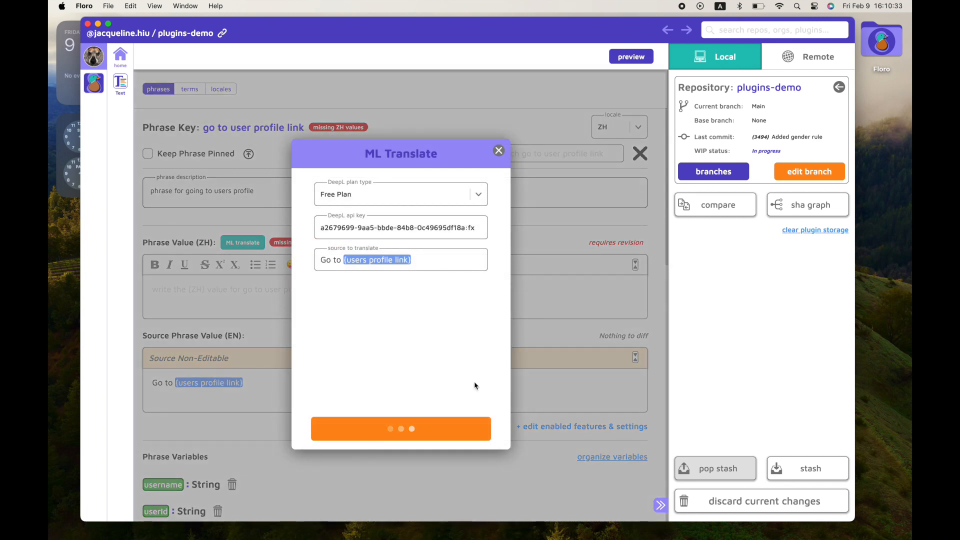
click(475, 431)
Machine-translate the ZH display value of the users profile link and apply it.
scroll(359, 453, down, 10)
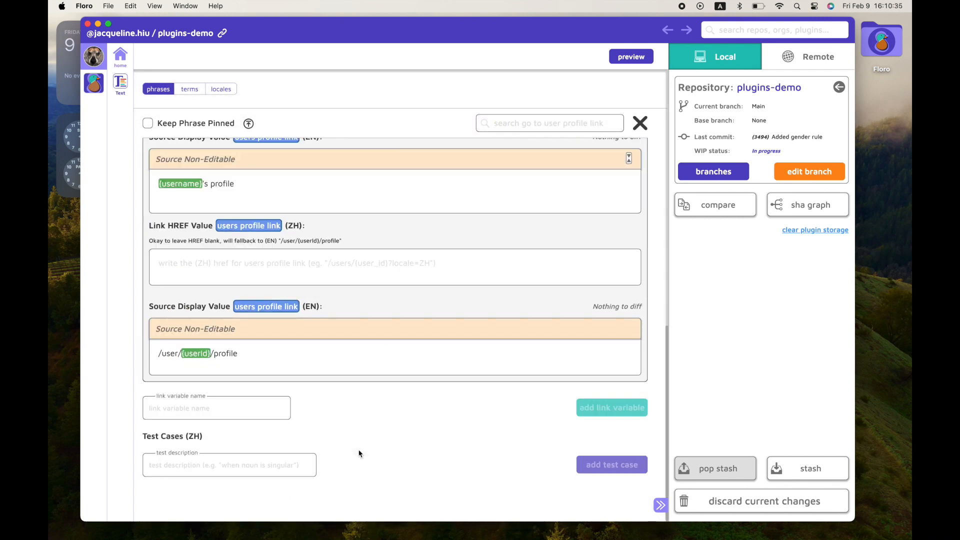
scroll(359, 454, up, 1)
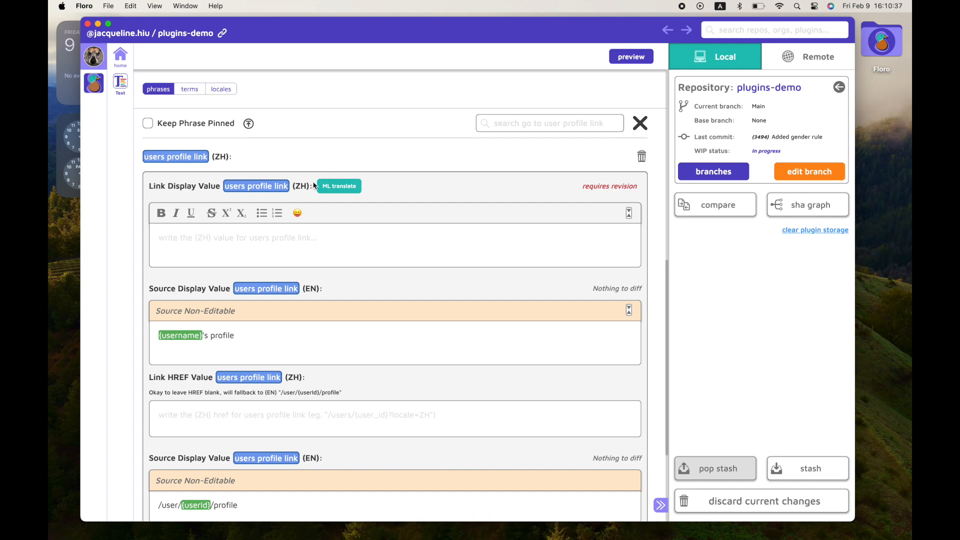
click(345, 185)
click(386, 429)
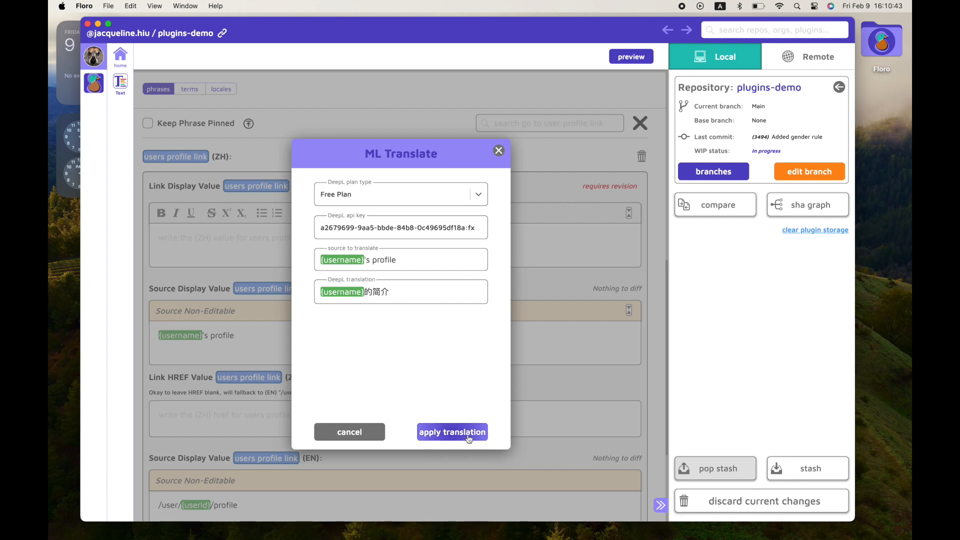
click(452, 432)
Examine the ZH link HREF fallback note and the English source HREF.
scroll(345, 455, down, 3)
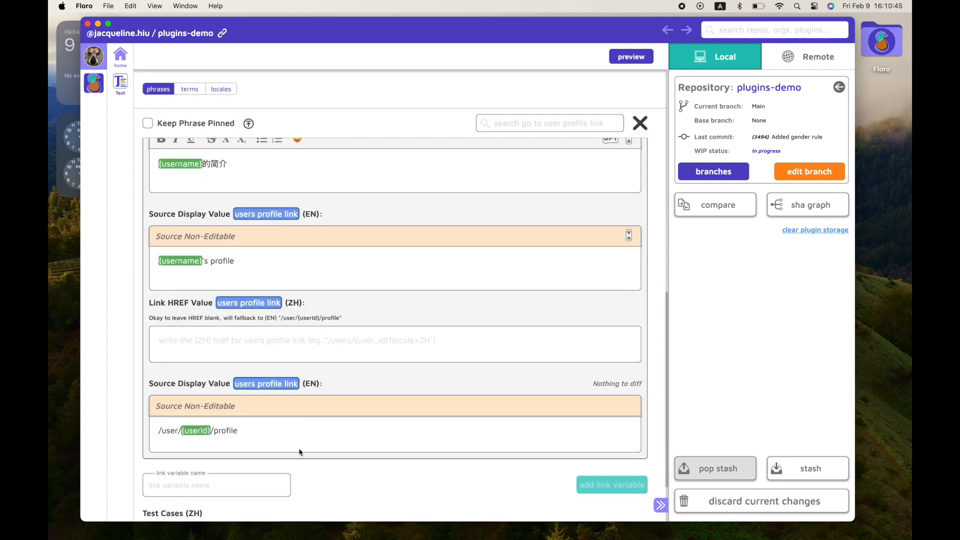
drag(266, 433, 179, 431)
drag(348, 317, 280, 316)
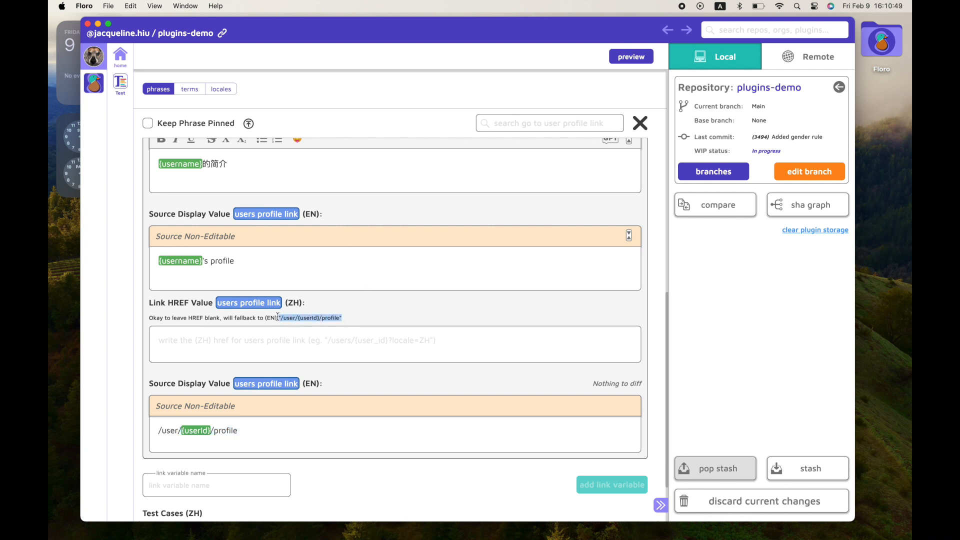
drag(254, 436, 150, 430)
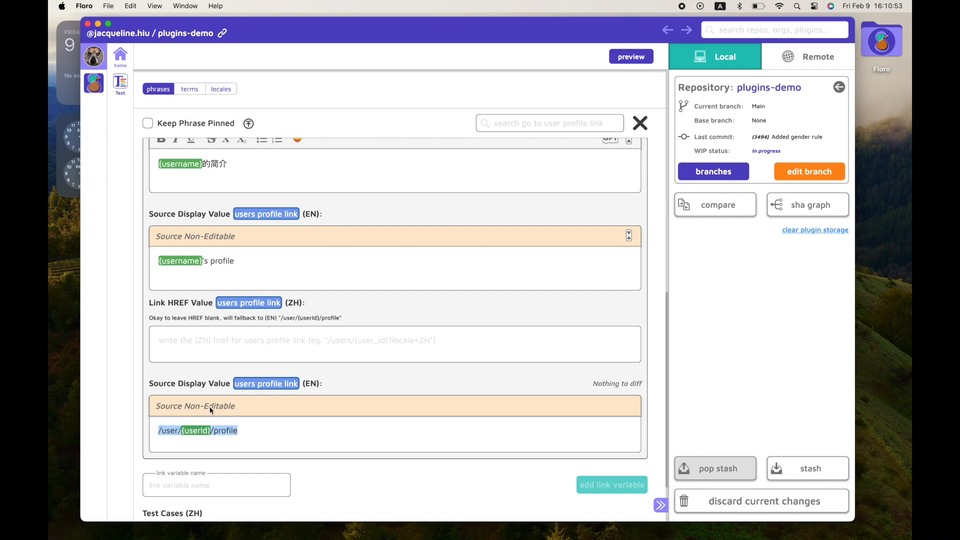
scroll(227, 394, up, 1)
scroll(226, 393, up, 7)
scroll(226, 394, down, 2)
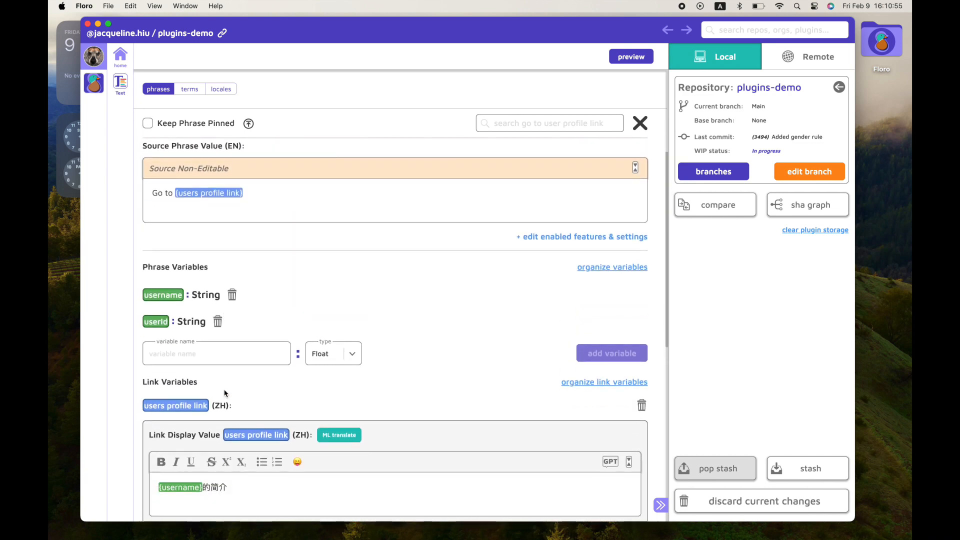
scroll(225, 393, up, 5)
Switch to the ES locale and machine-translate the phrase value, applying the translation.
click(629, 126)
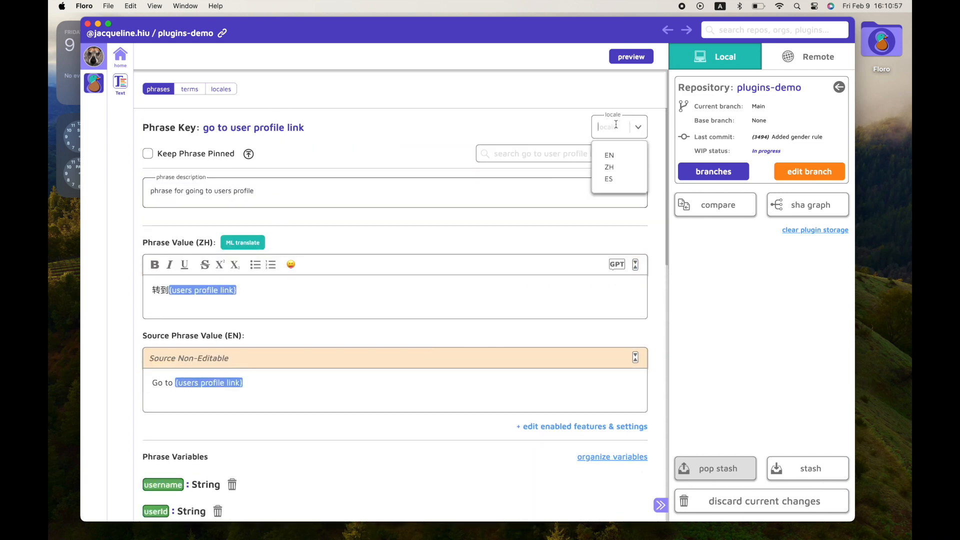
click(619, 179)
click(252, 243)
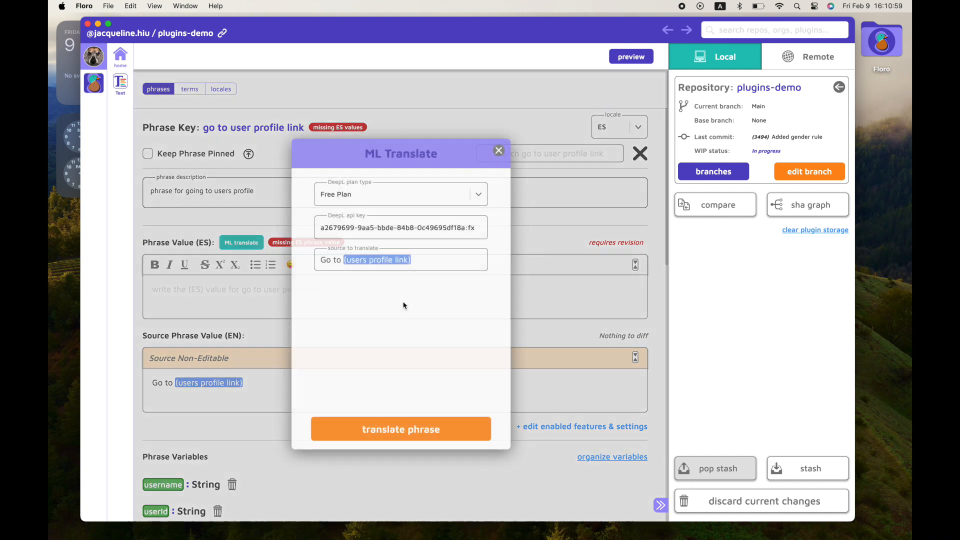
click(373, 420)
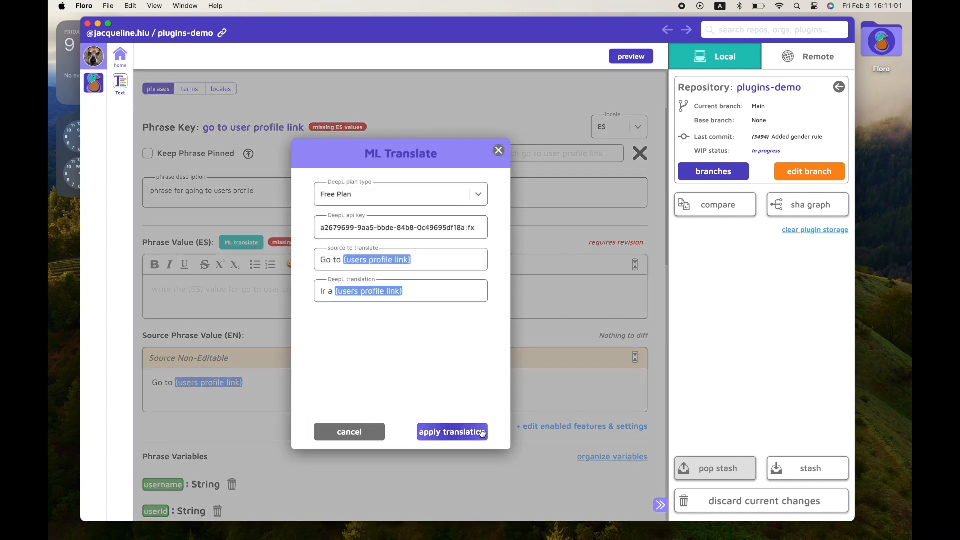
click(469, 424)
Machine-translate the ES display value of the users profile link and apply it.
scroll(534, 347, down, 10)
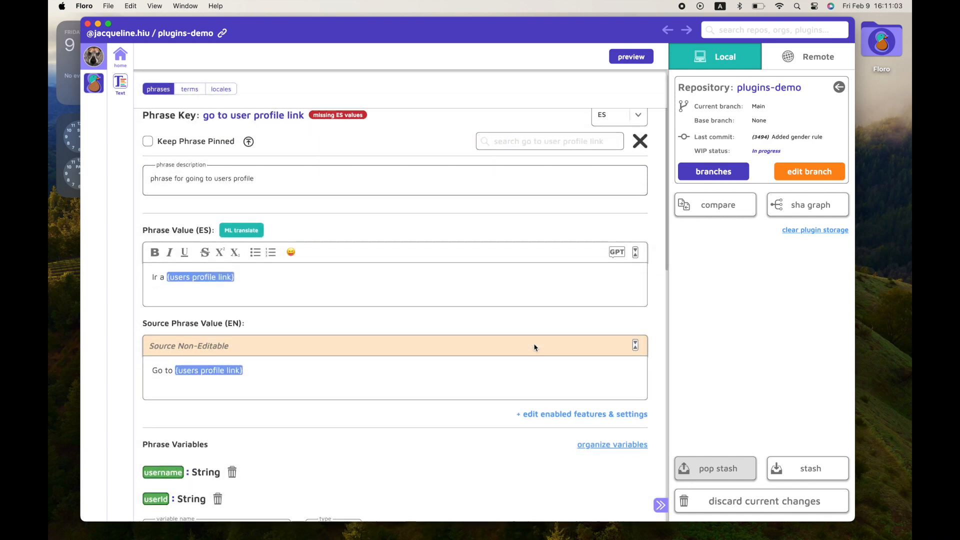
scroll(534, 348, up, 5)
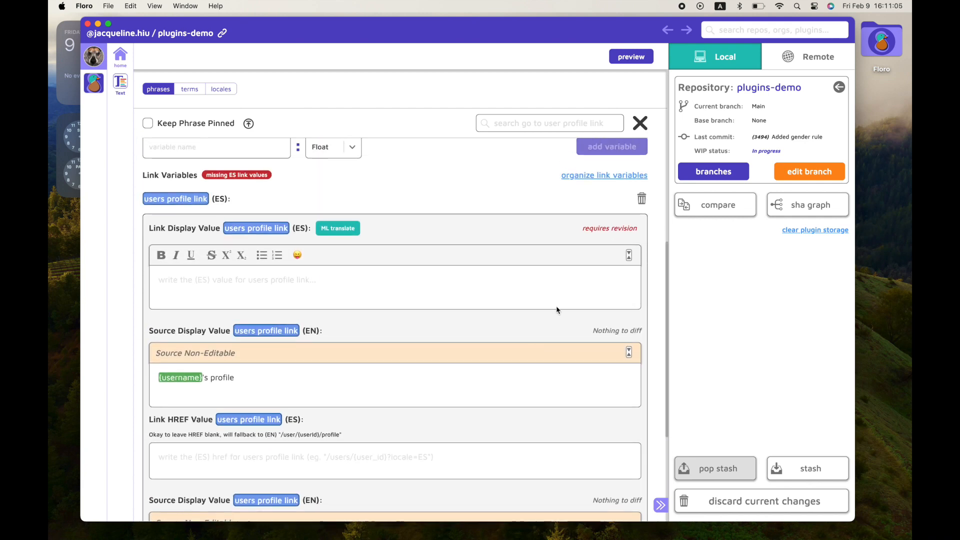
click(351, 229)
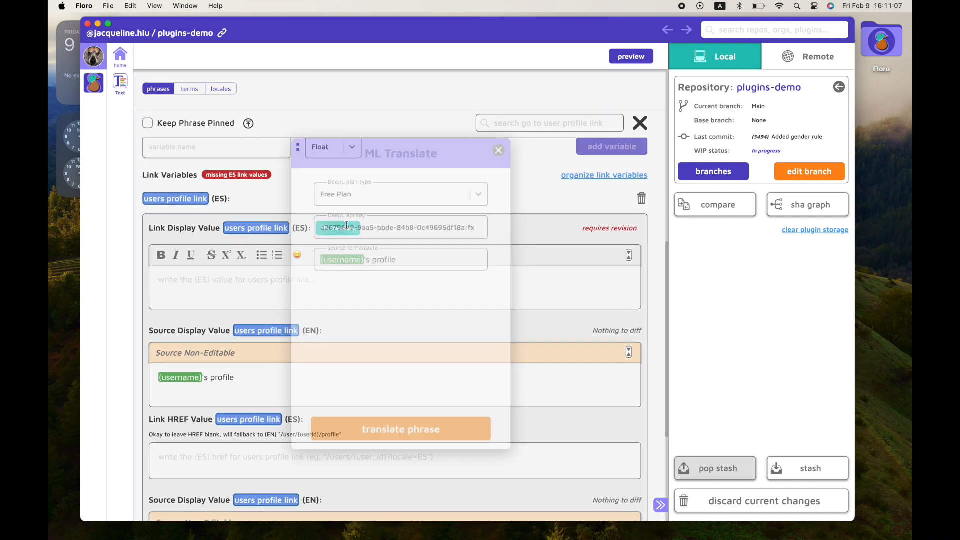
click(417, 436)
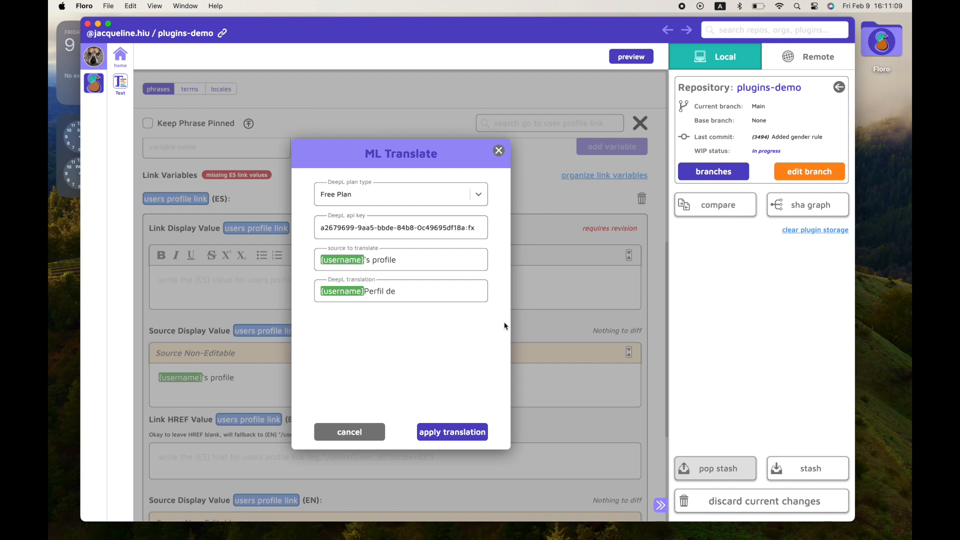
click(453, 432)
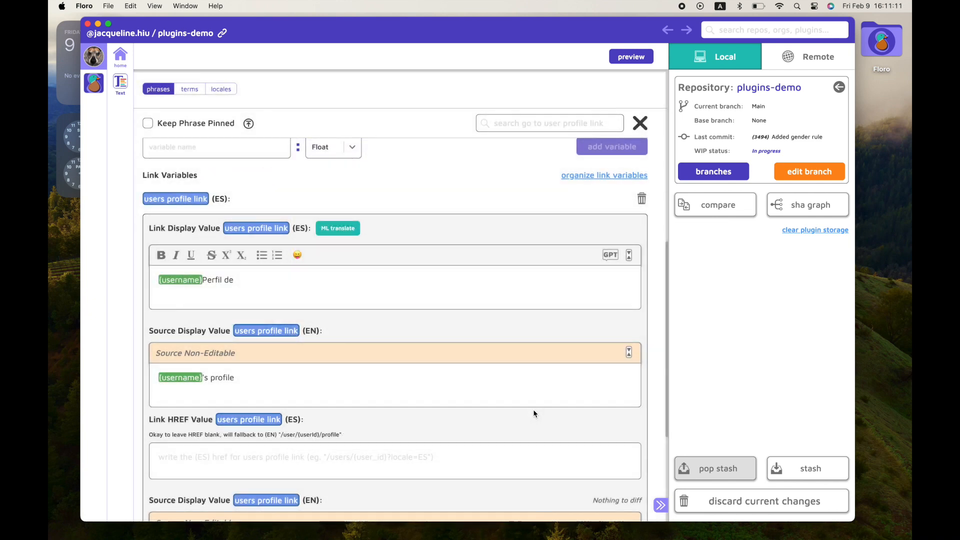
Examine the ES link HREF fallback note and the English source HREF.
scroll(436, 405, down, 3)
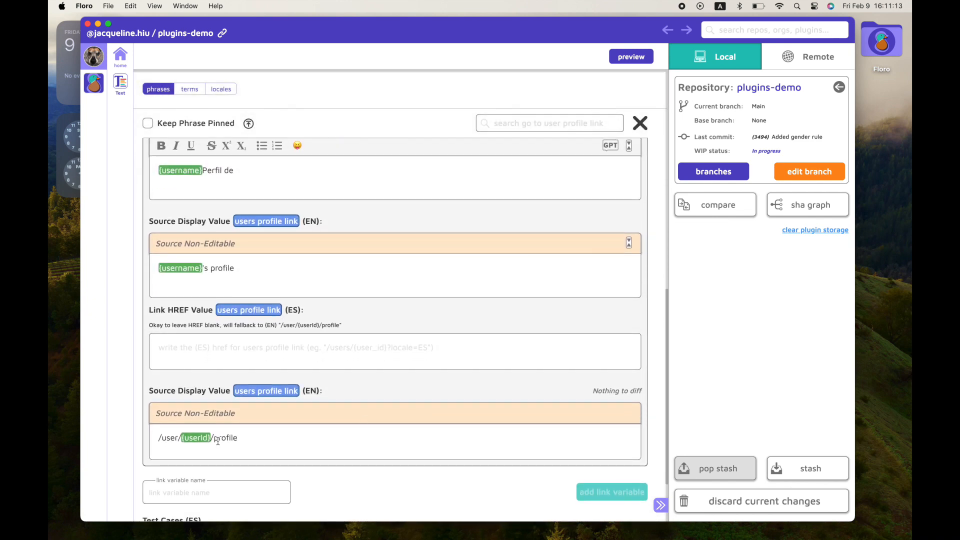
drag(238, 438, 157, 445)
drag(337, 326, 332, 330)
drag(219, 327, 315, 336)
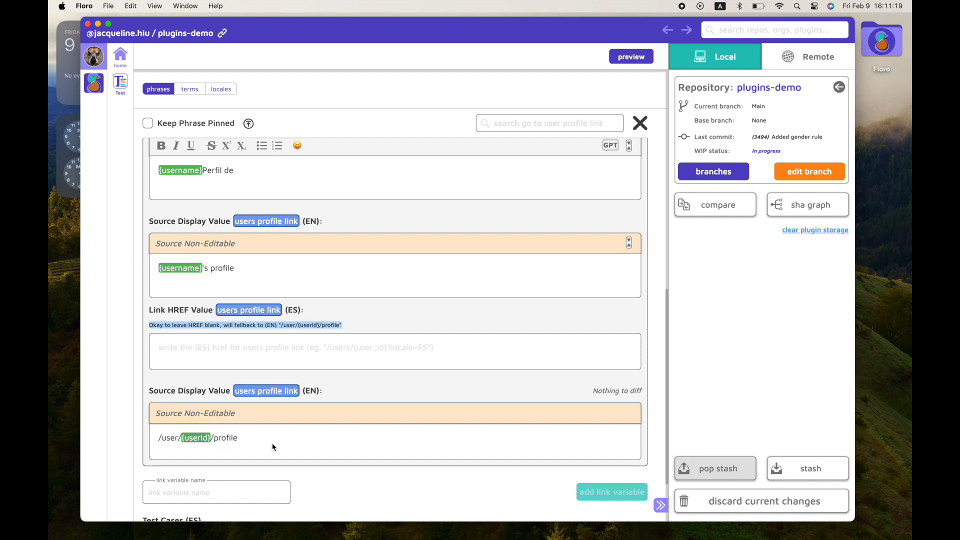
drag(268, 440, 152, 438)
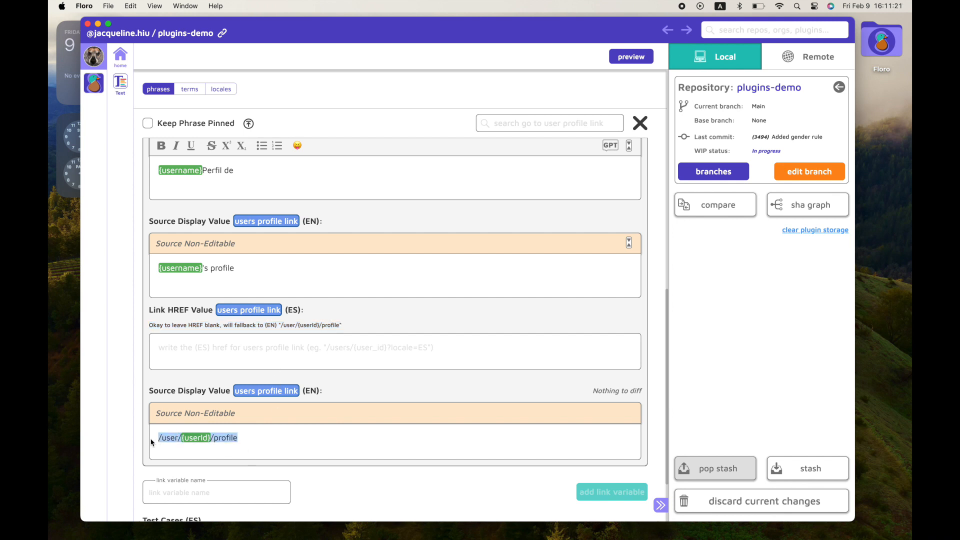
Try entering the copied English HREF with ?locale="ES appended as the ES link HREF value, then clear it.
key(super+c)
click(241, 359)
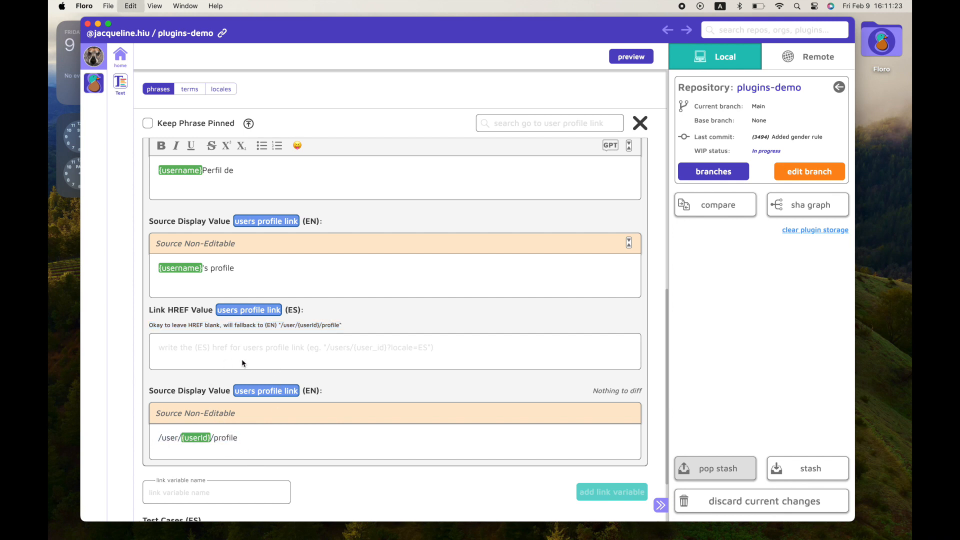
key(super+v)
text(?locla)
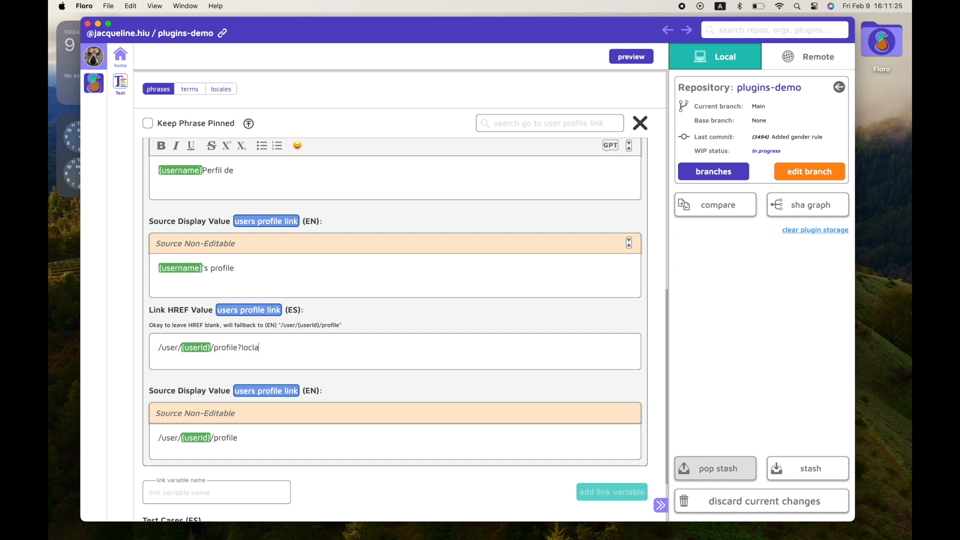
key(BackSpace)
key(BackSpace)
text(ale="ES)
drag(294, 343, 152, 321)
key(BackSpace)
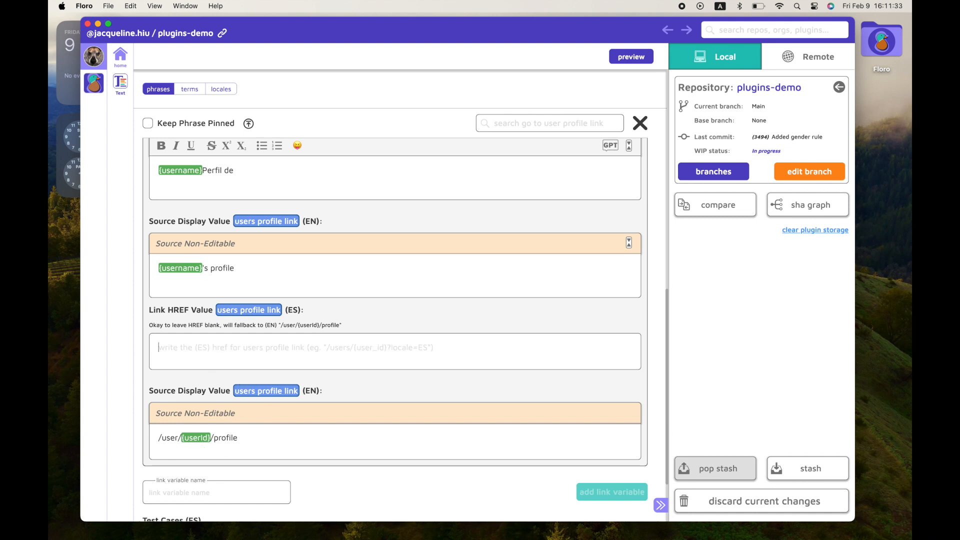
drag(344, 325, 281, 326)
scroll(416, 336, up, 10)
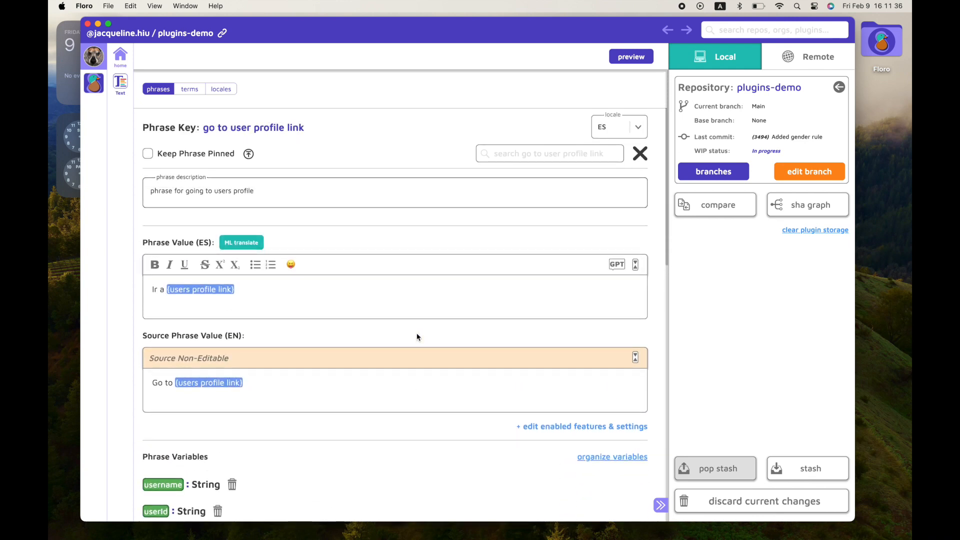